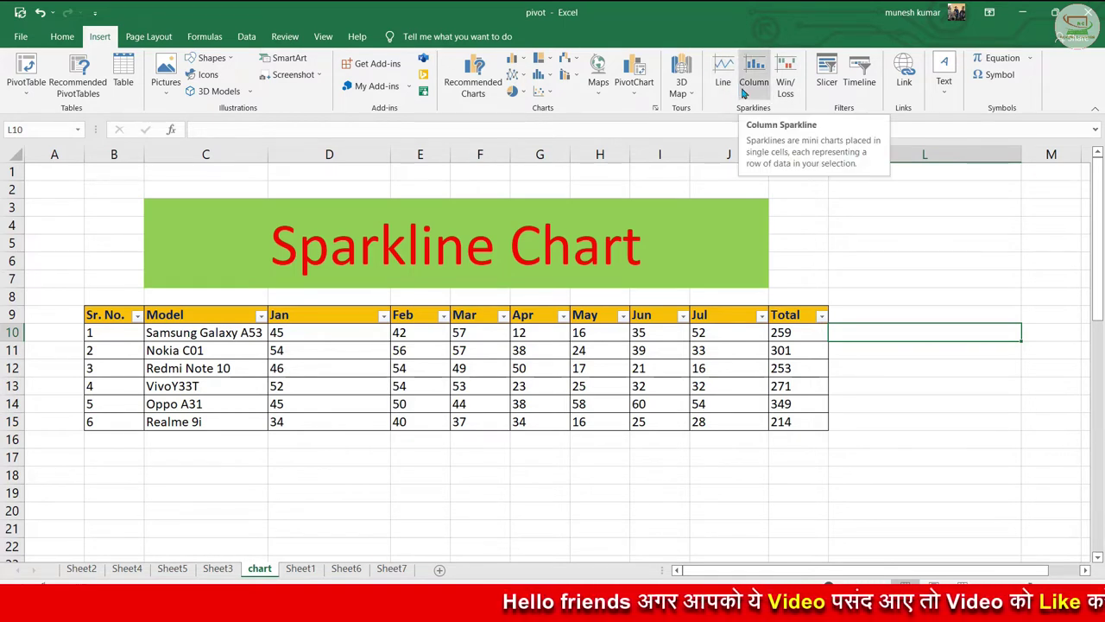
# - Review the Samsung Galaxy A53's Jan–Jul figures in D10:J10 and select cell L10
pyautogui.moveTo(297, 333); pyautogui.dragTo(718, 333)
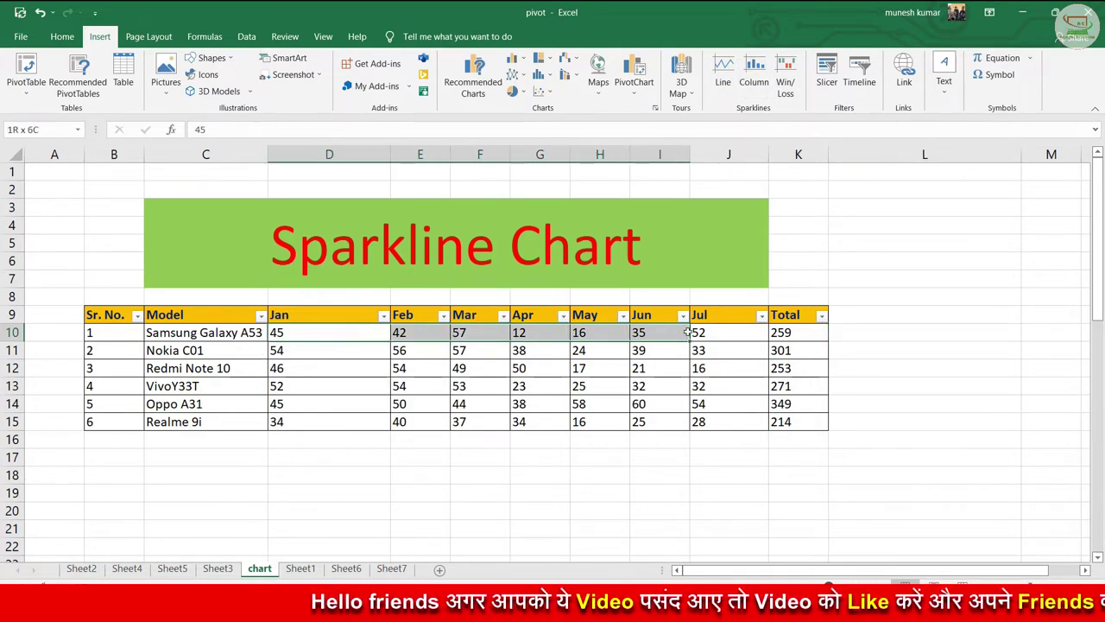
pyautogui.click(869, 335)
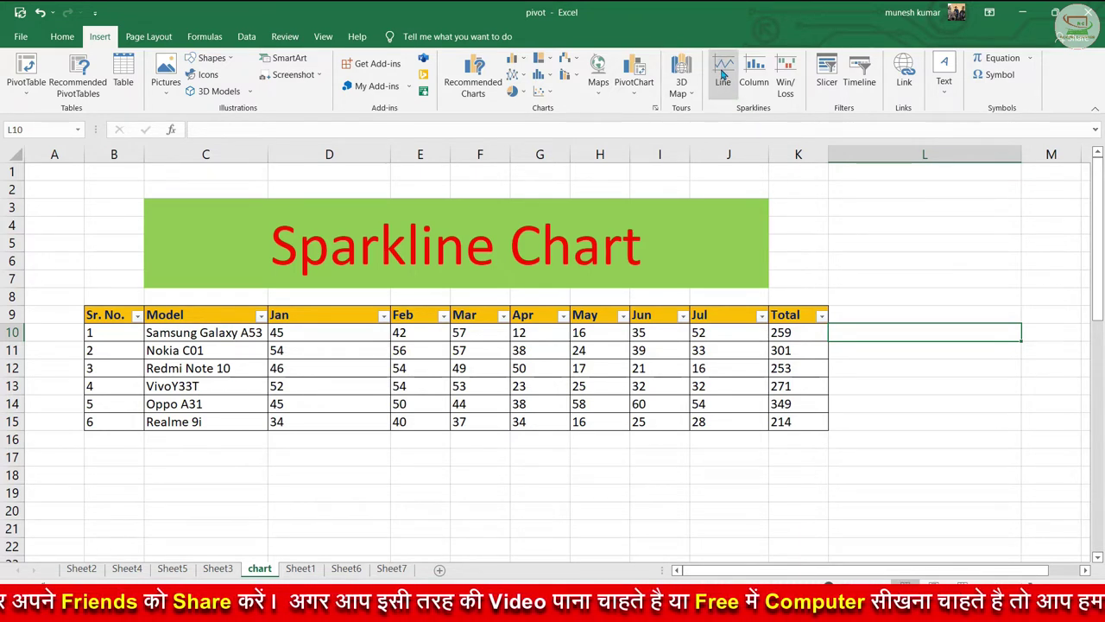
pyautogui.click(170, 332)
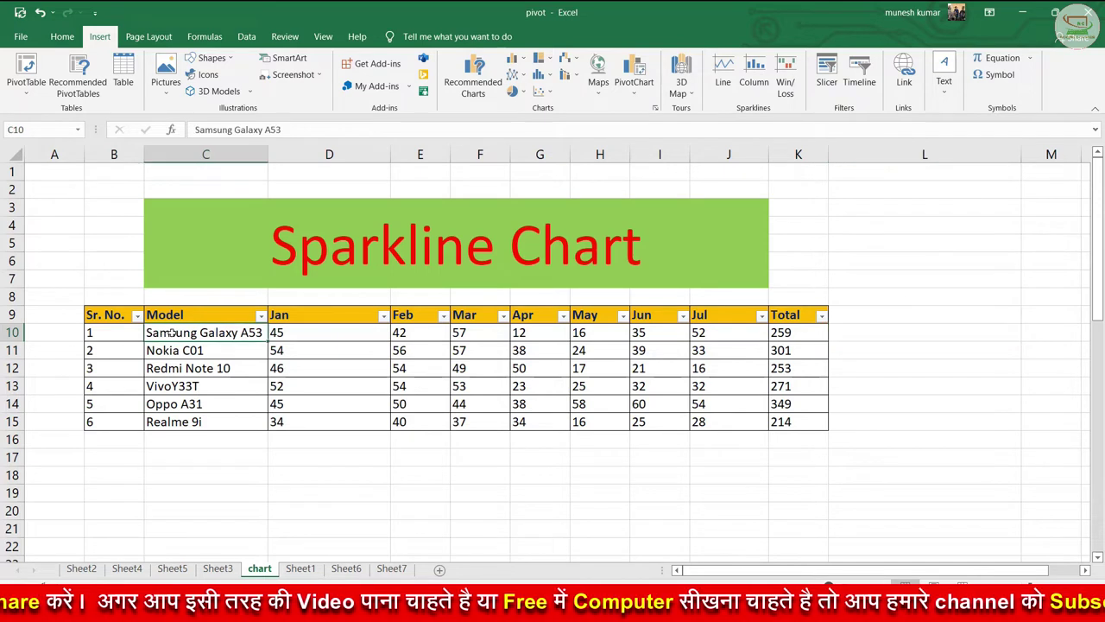
pyautogui.click(275, 335)
pyautogui.click(428, 333)
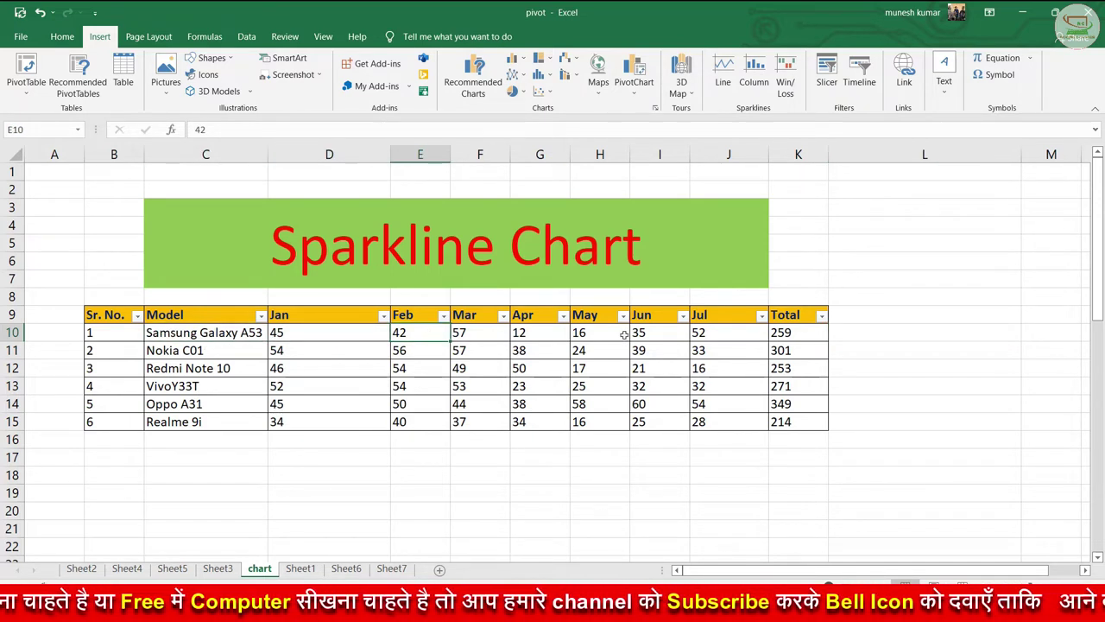
pyautogui.click(721, 330)
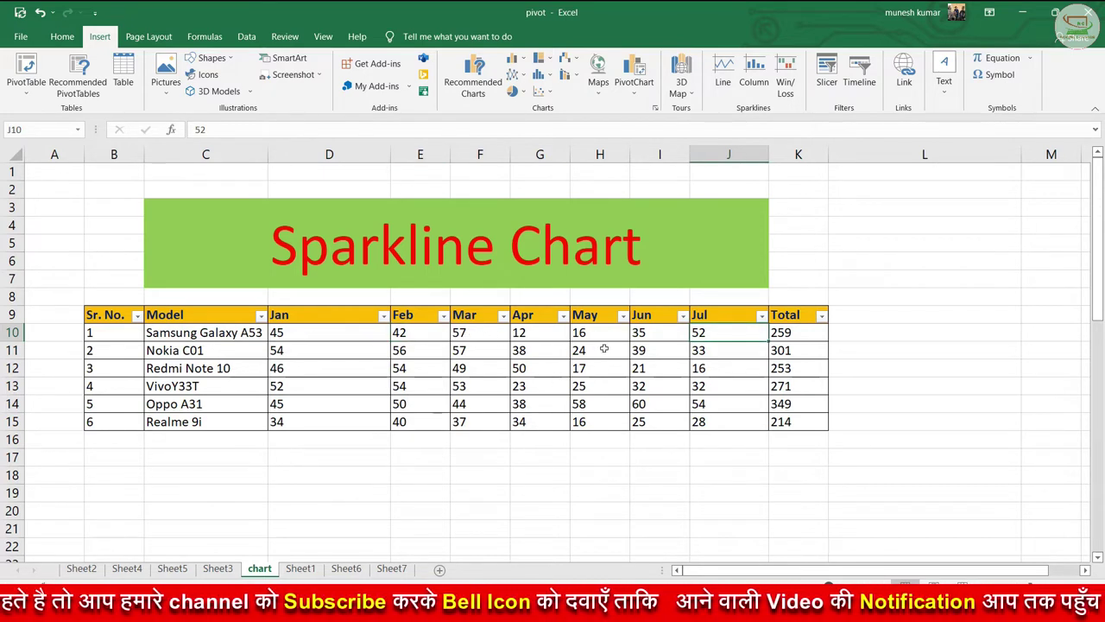
pyautogui.click(855, 337)
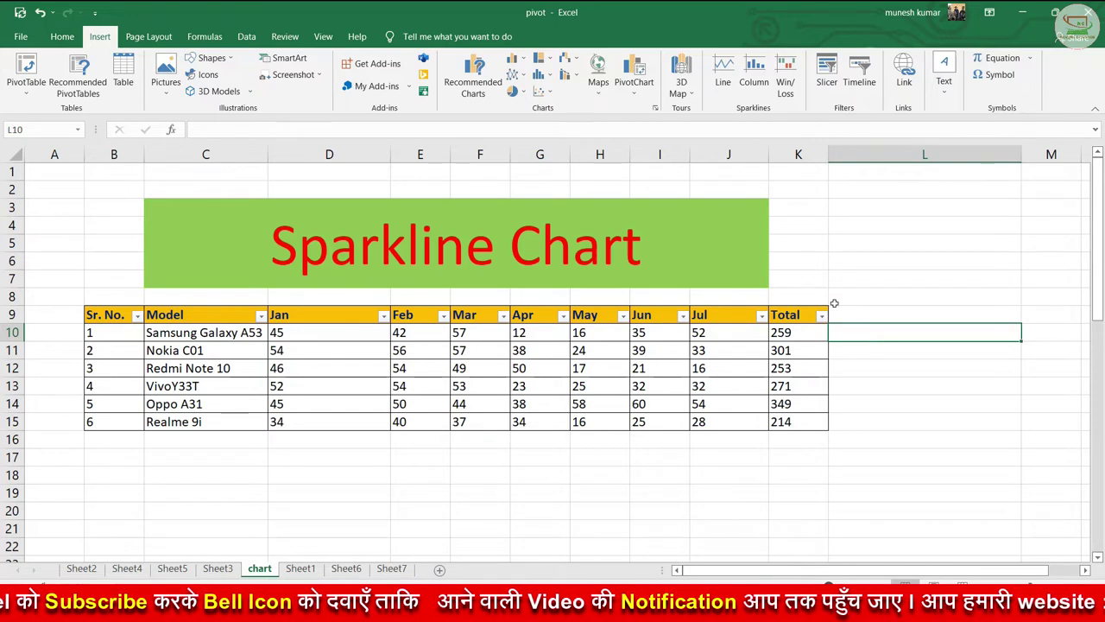
# - Insert a line sparkline with data range D10:J10 and location L10
pyautogui.click(720, 76)
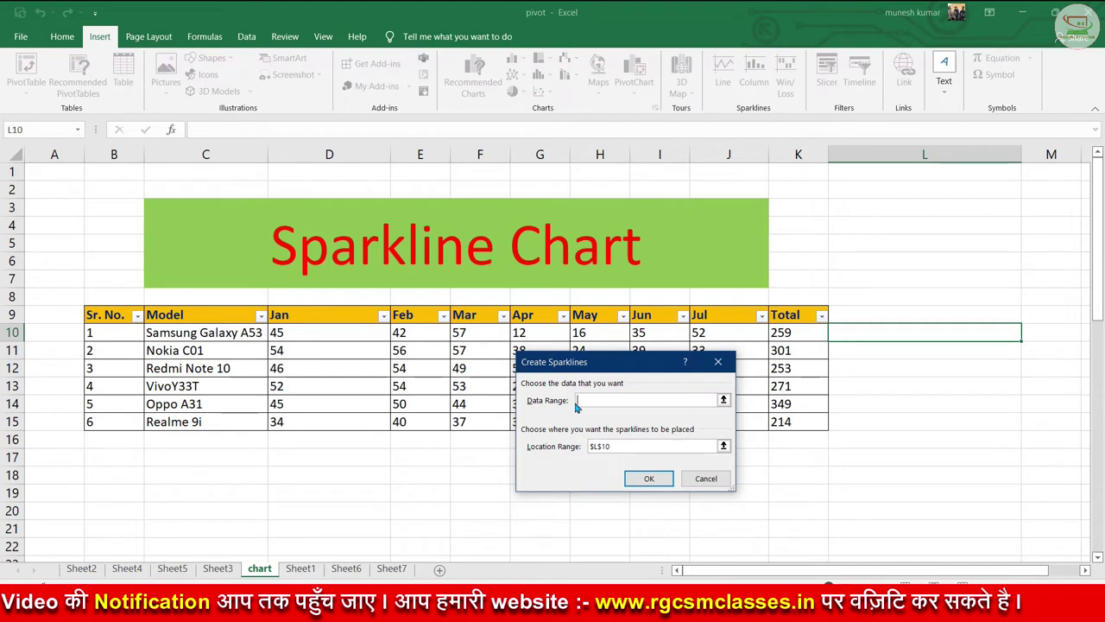
pyautogui.moveTo(309, 334); pyautogui.dragTo(708, 332)
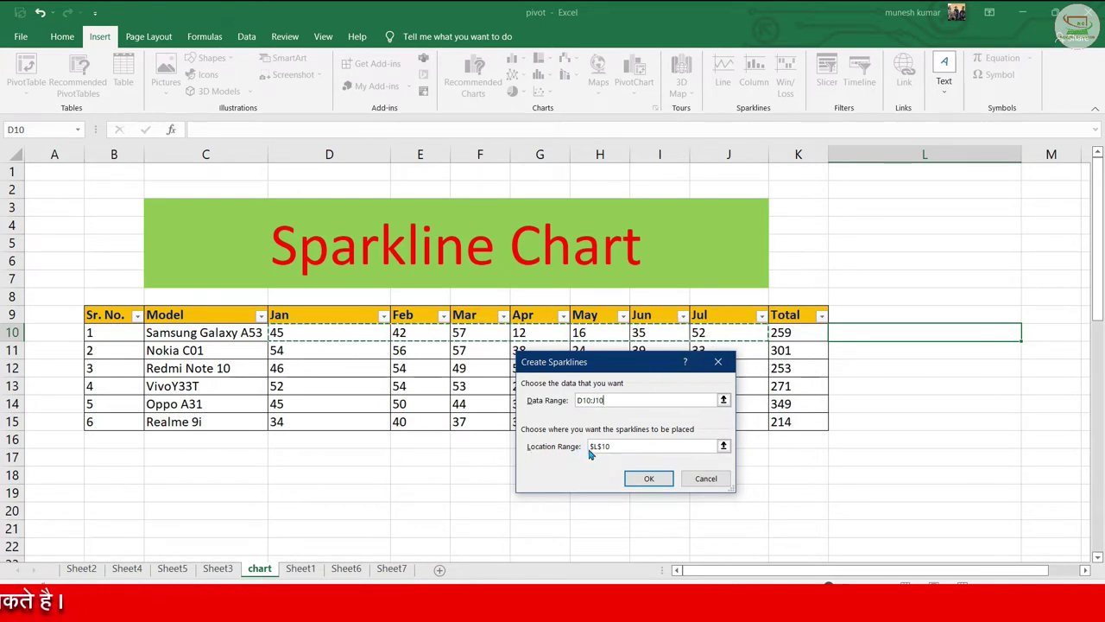
pyautogui.moveTo(615, 445); pyautogui.dragTo(591, 447)
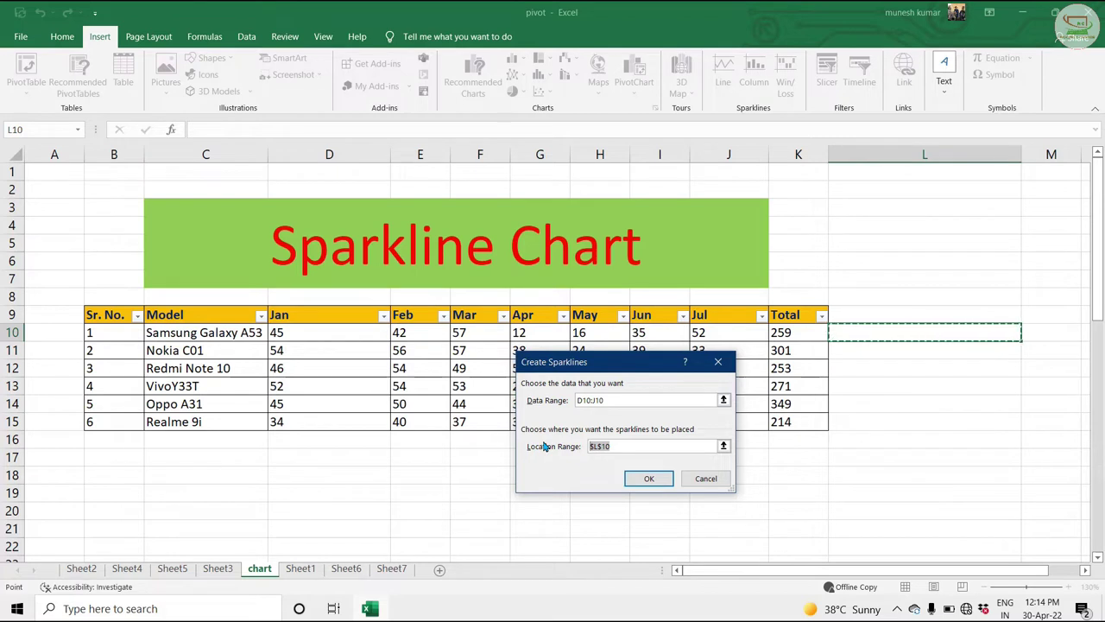
pyautogui.press('BackSpace')
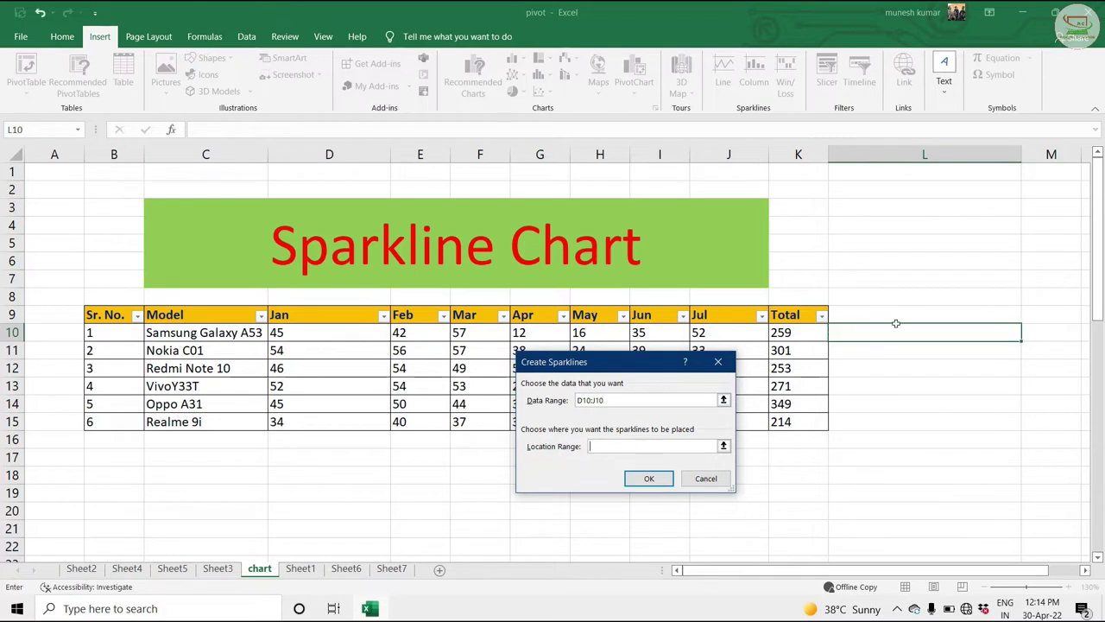
pyautogui.click(893, 332)
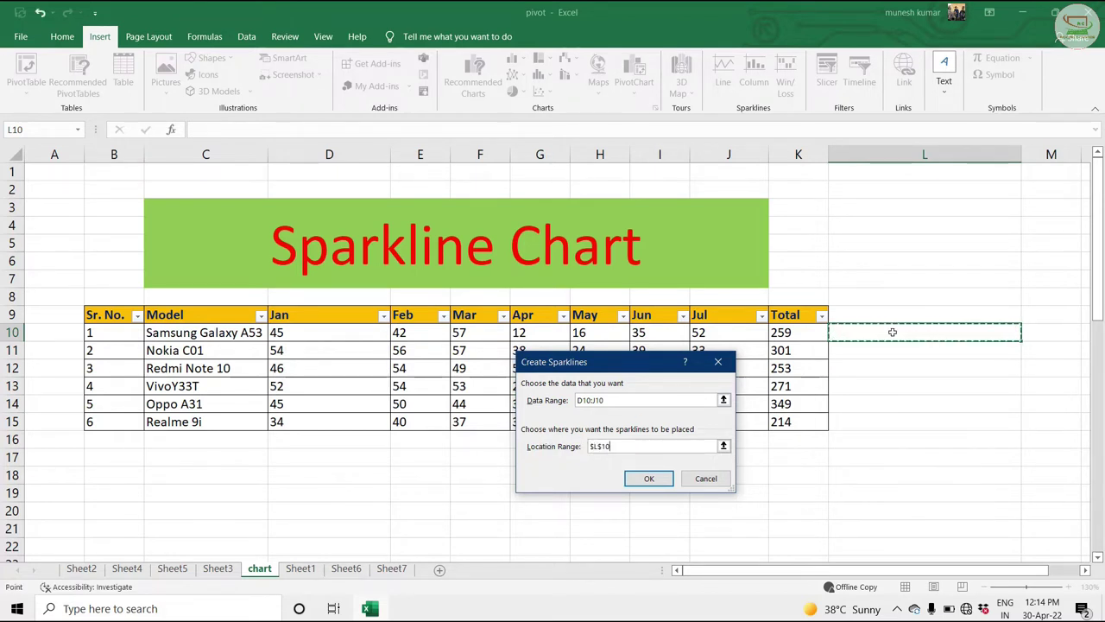
pyautogui.click(648, 480)
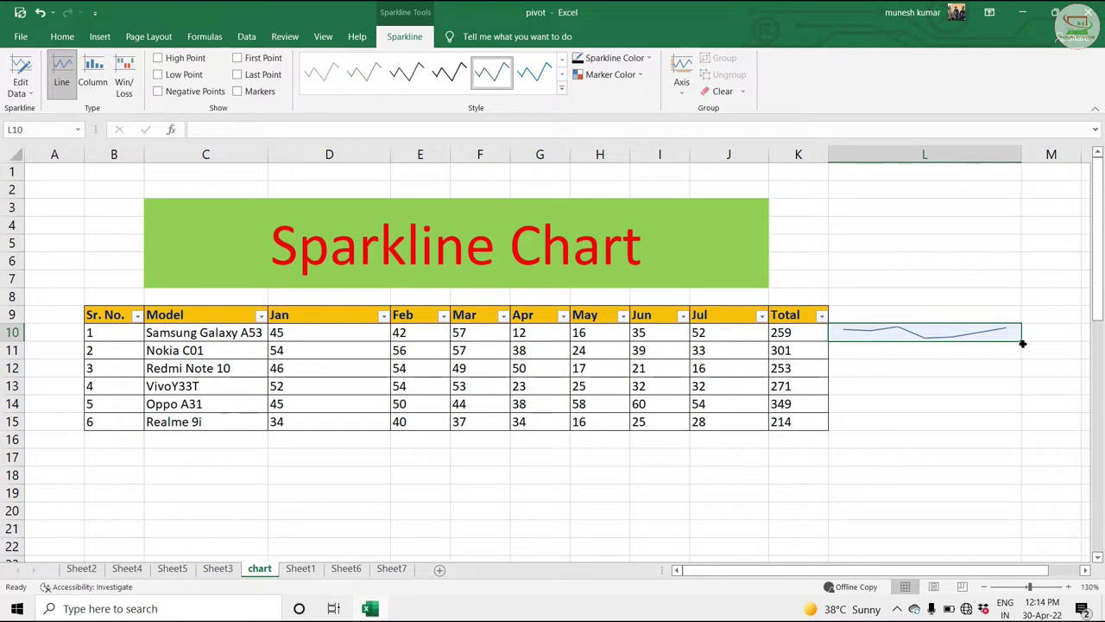
# - Fill the L10 sparkline down to L15 so all six phone models get one
pyautogui.moveTo(1023, 345); pyautogui.dragTo(1023, 429)
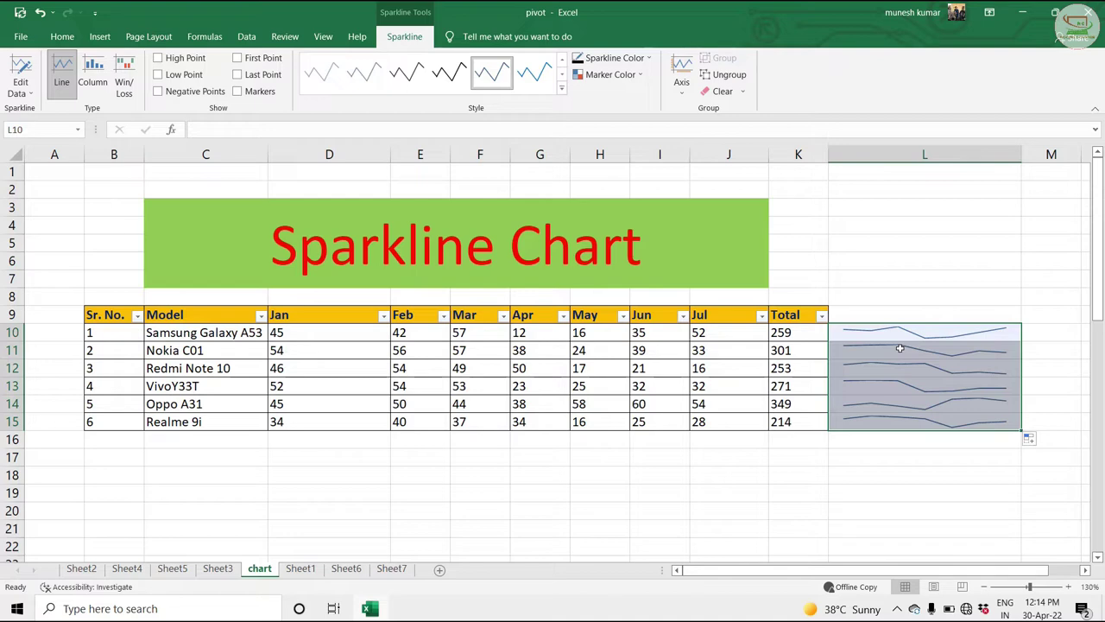
pyautogui.scroll(-1, 899, 347)
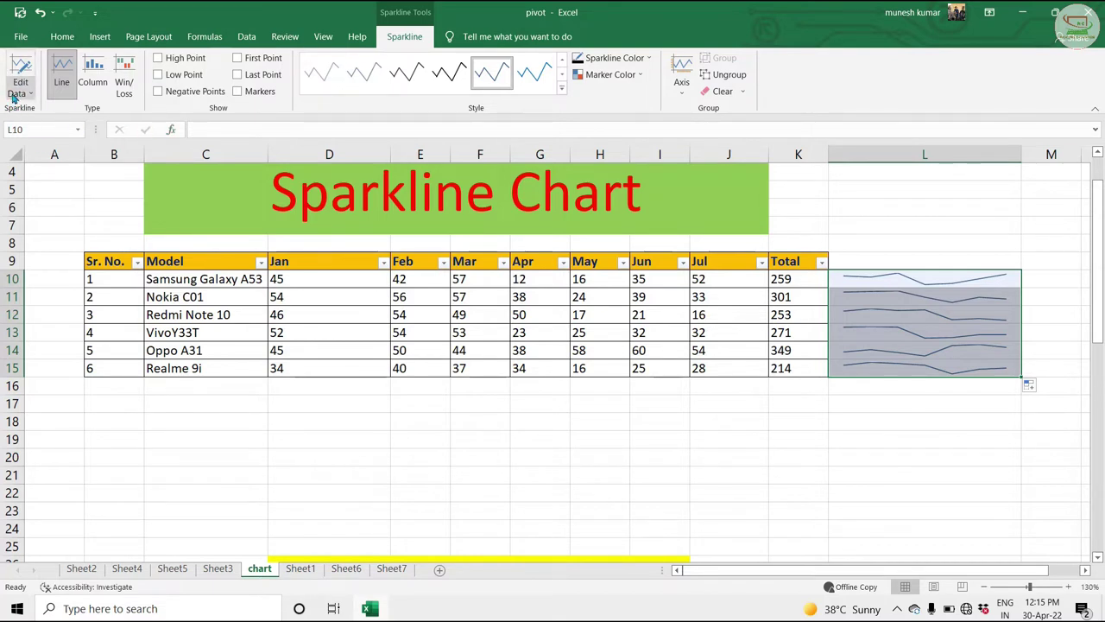
pyautogui.click(21, 93)
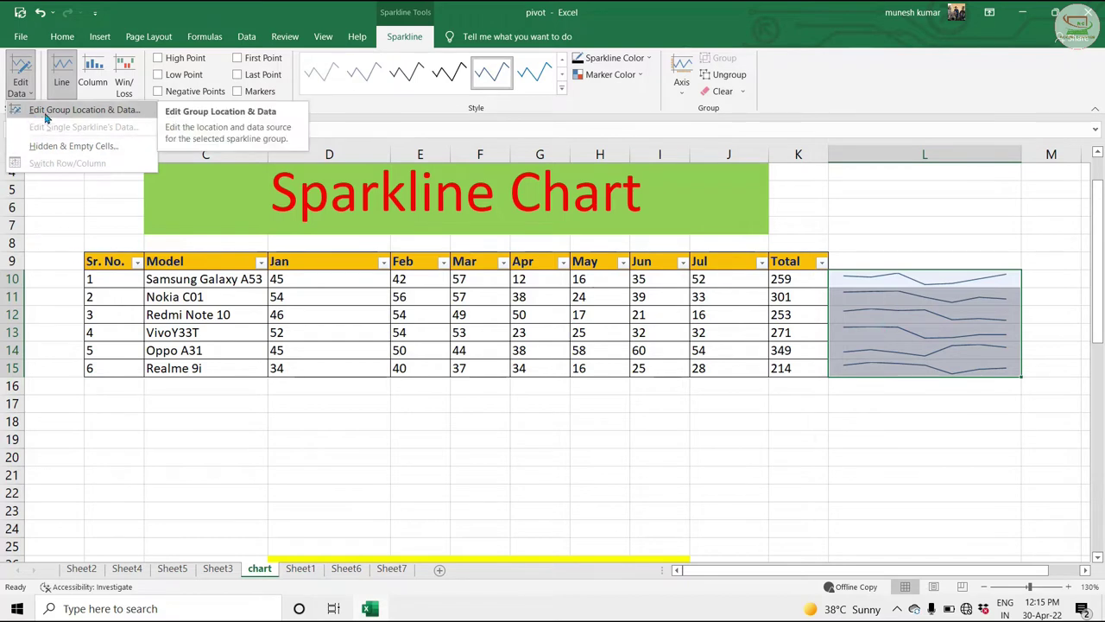
pyautogui.click(108, 115)
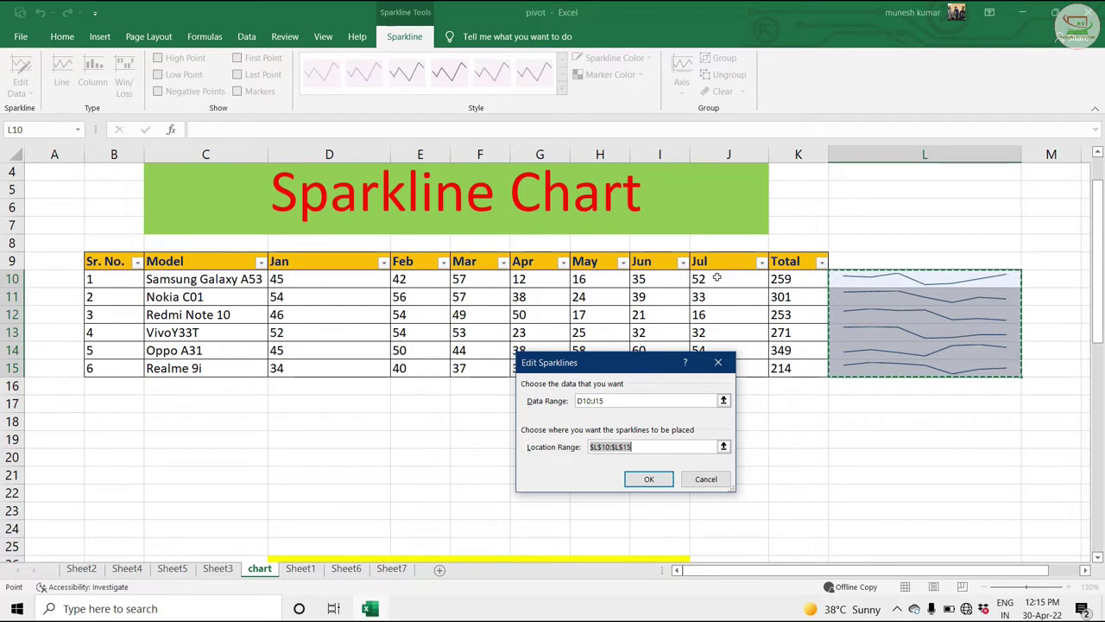
pyautogui.hotkey('shift', 'Tab')
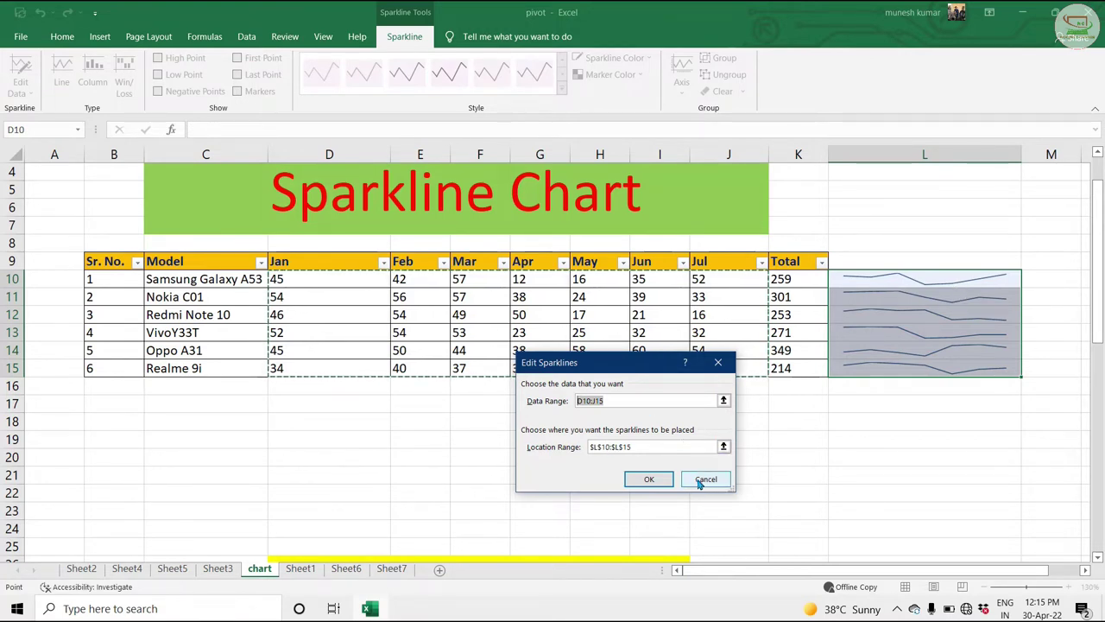
pyautogui.click(719, 363)
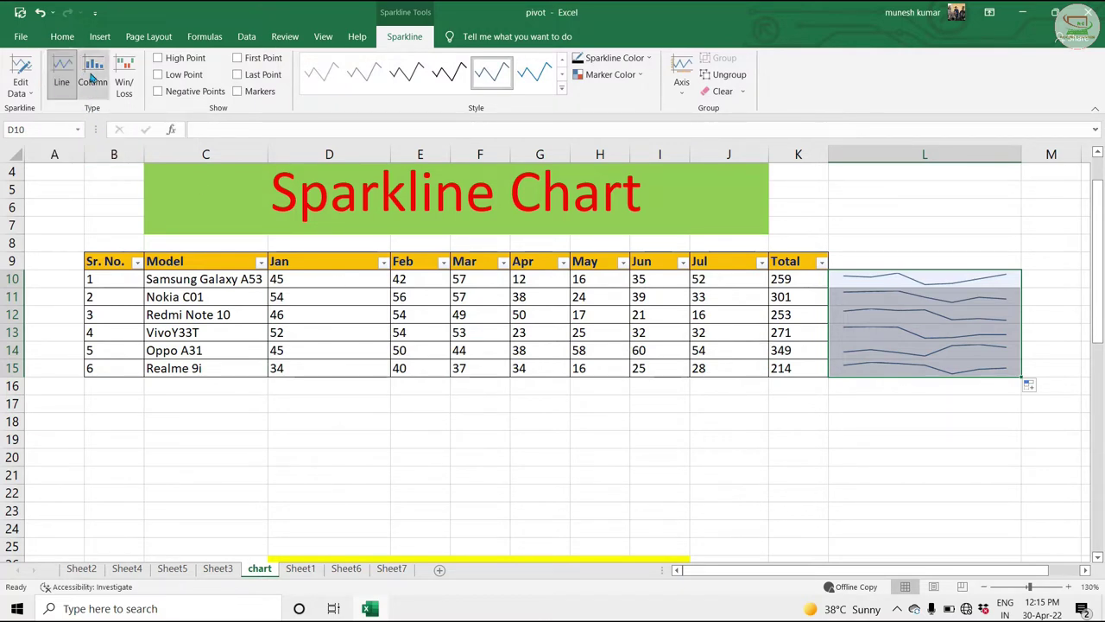
pyautogui.click(92, 74)
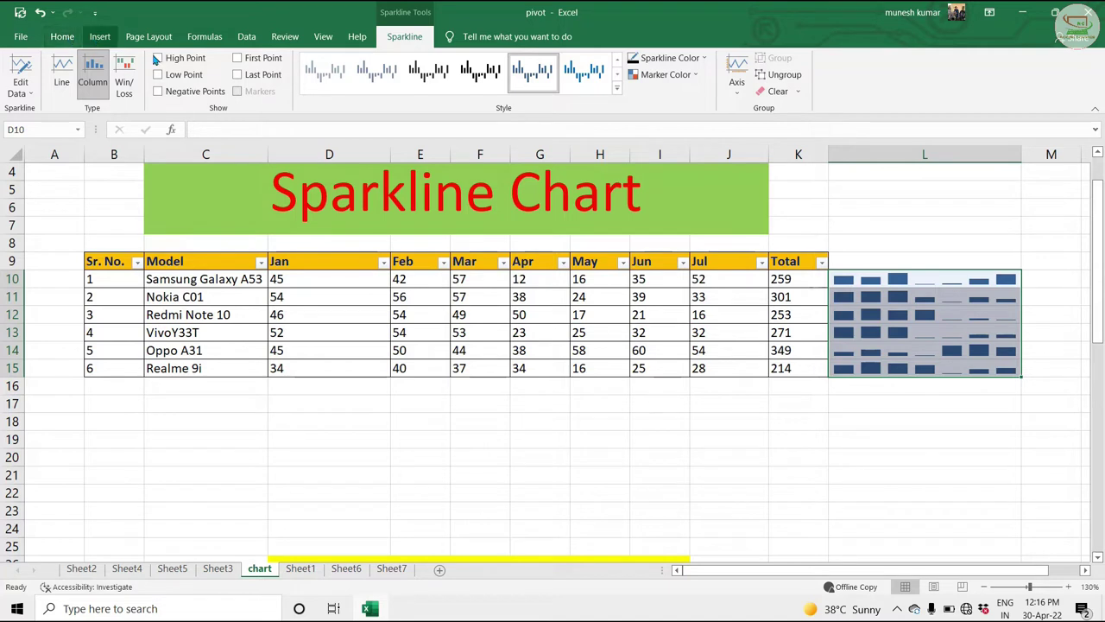
pyautogui.click(99, 36)
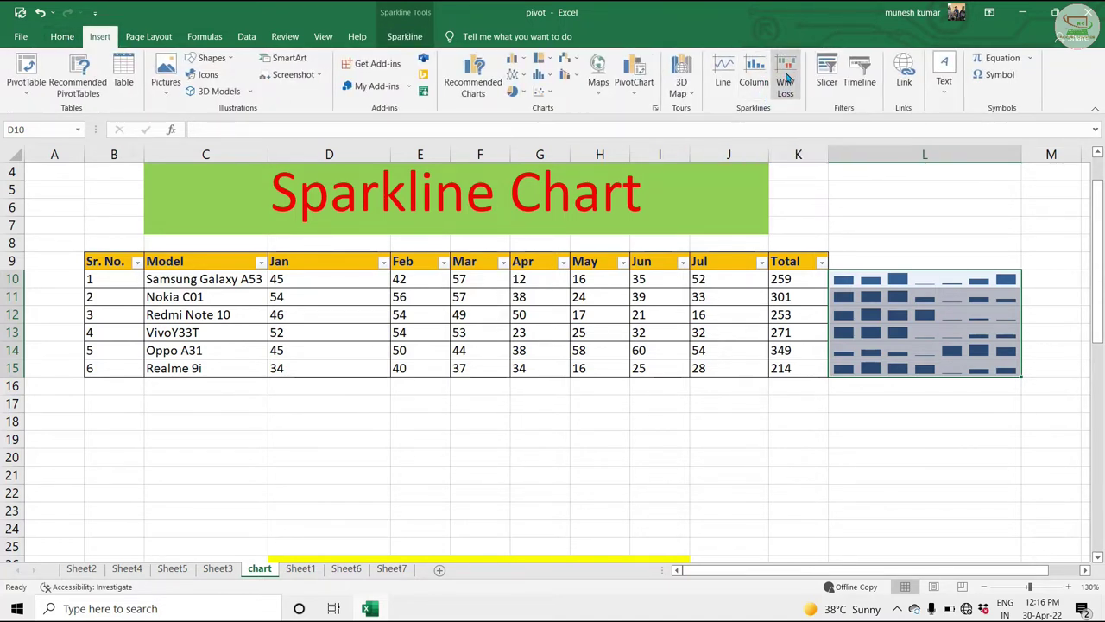
pyautogui.click(404, 36)
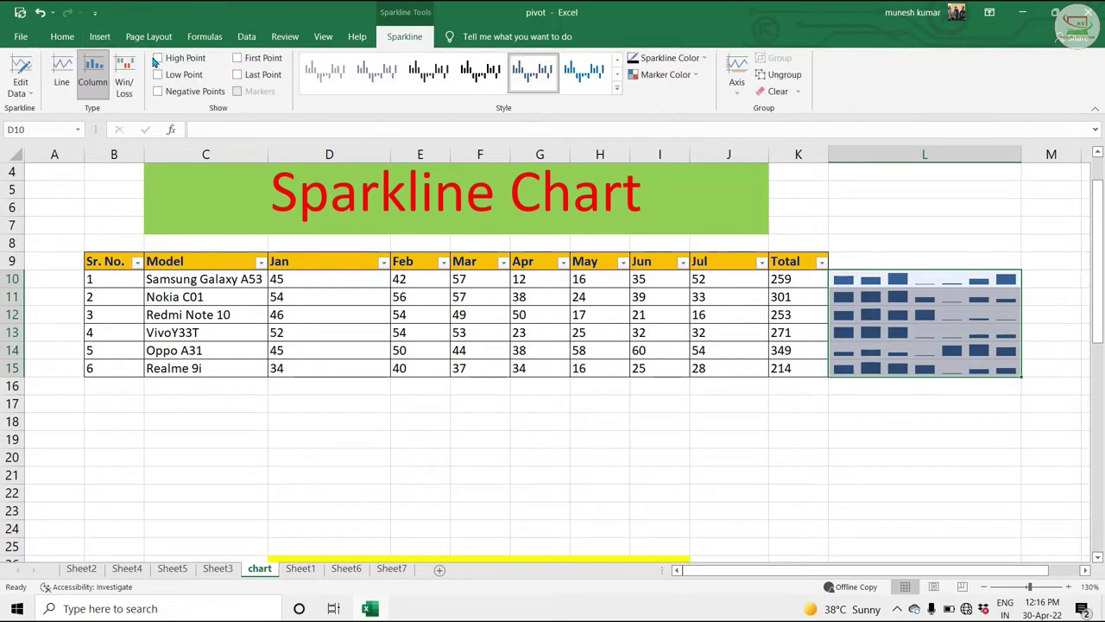
pyautogui.click(61, 71)
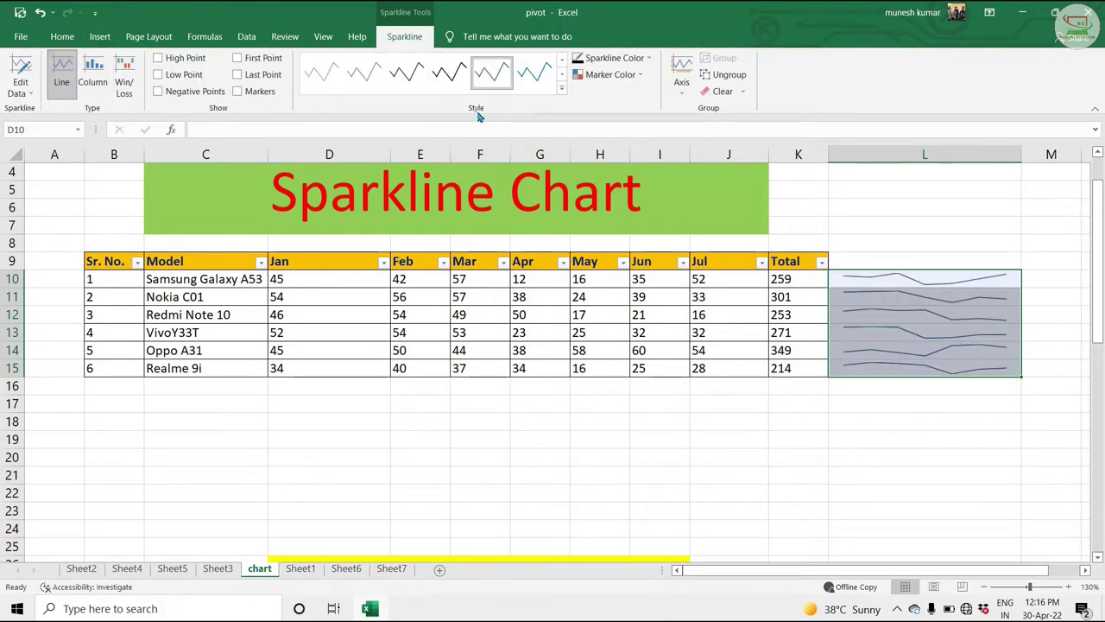
# - Apply a teal sparkline style to L10:L15 and set a heavier 1½ pt line weight
pyautogui.click(561, 91)
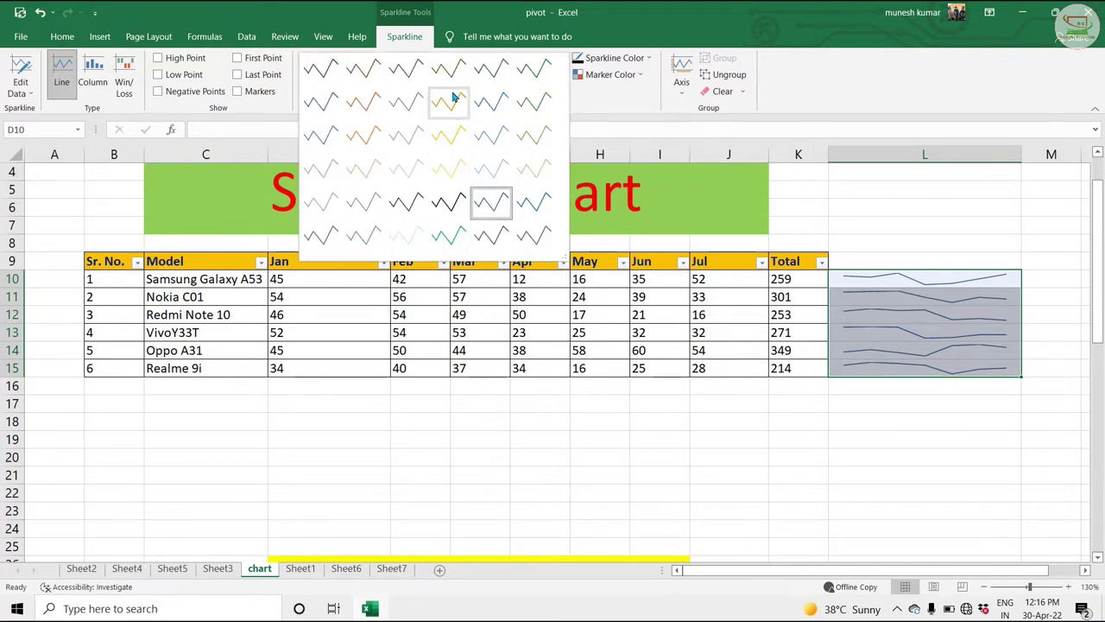
pyautogui.click(445, 236)
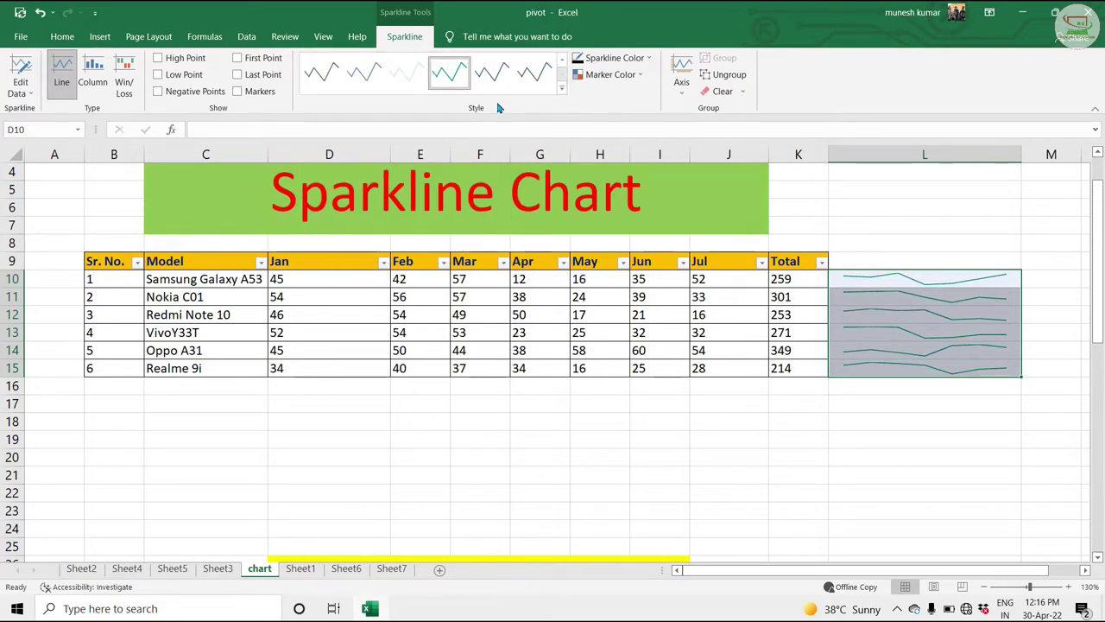
pyautogui.click(641, 61)
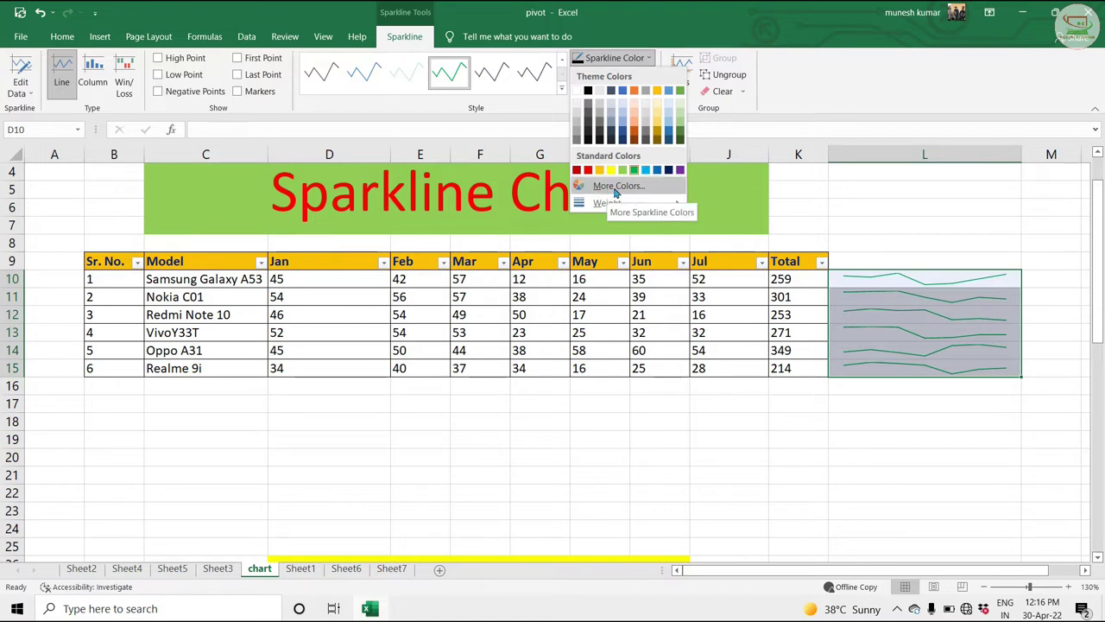
pyautogui.click(616, 186)
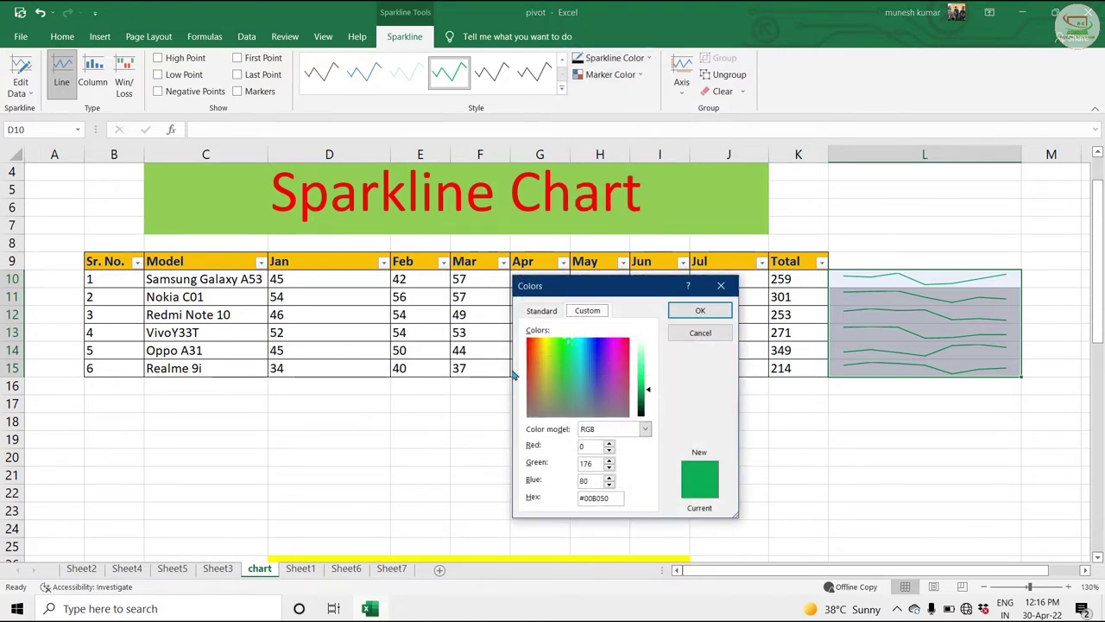
pyautogui.click(698, 334)
pyautogui.click(614, 58)
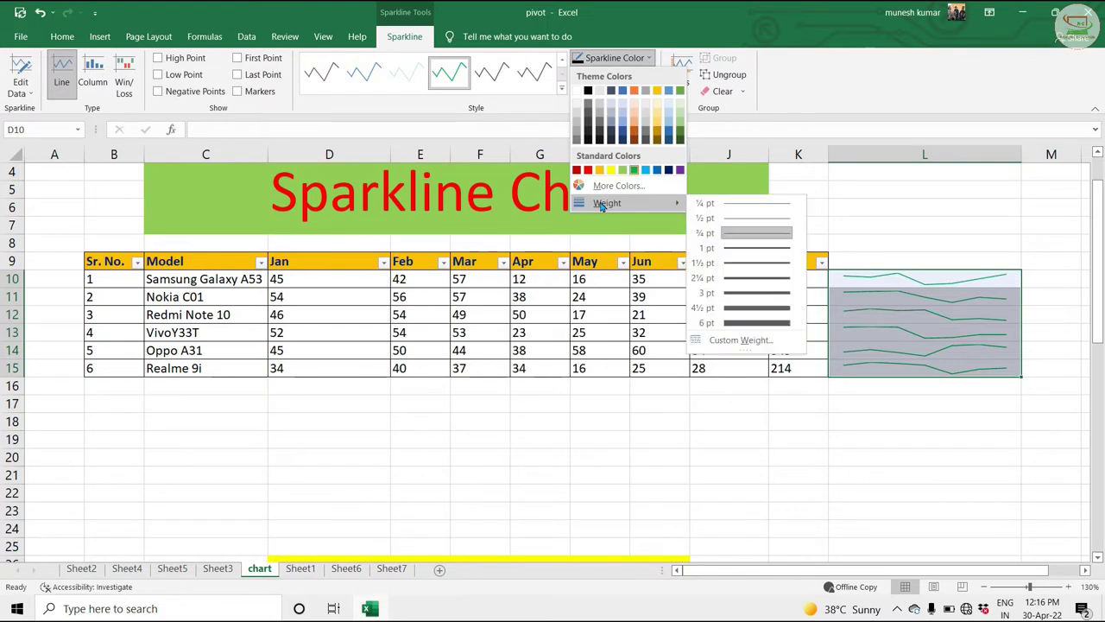
pyautogui.click(753, 264)
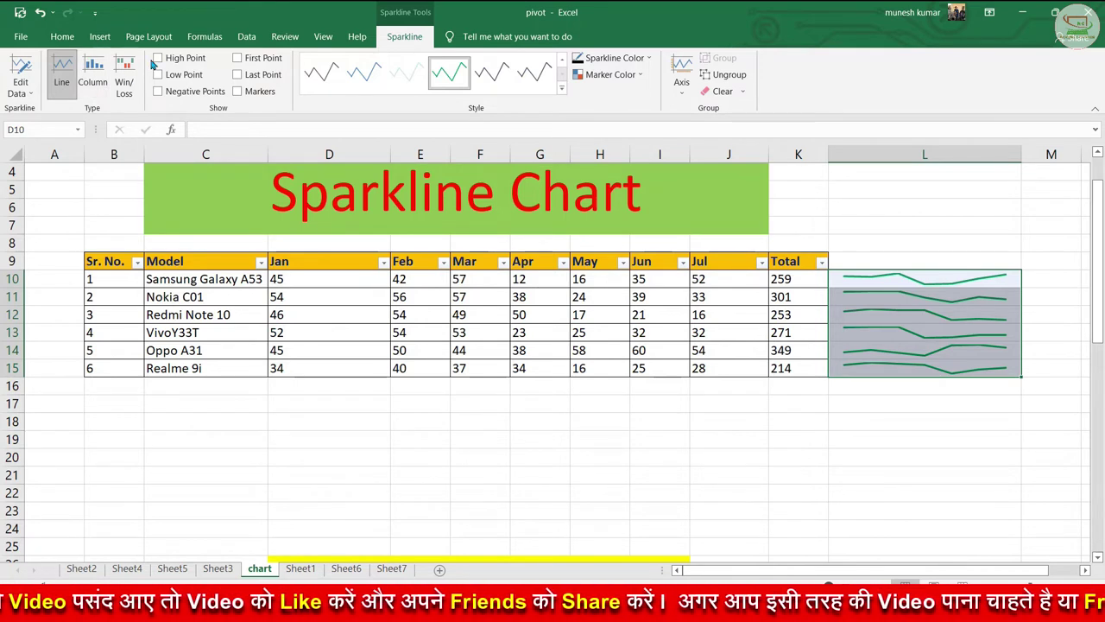
pyautogui.click(158, 58)
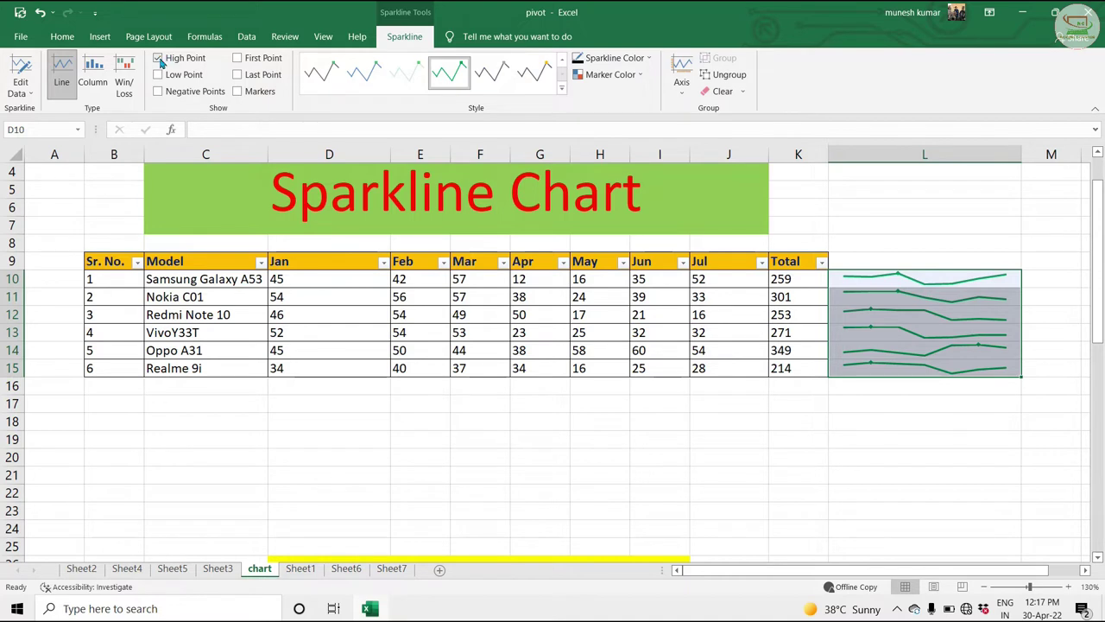
pyautogui.click(158, 59)
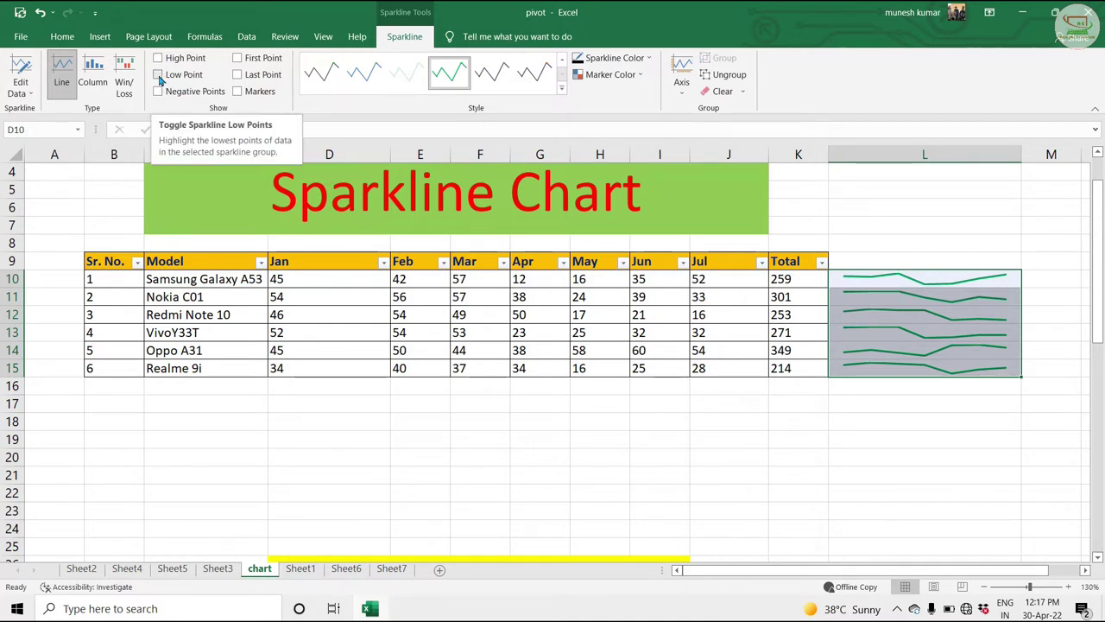
pyautogui.click(158, 75)
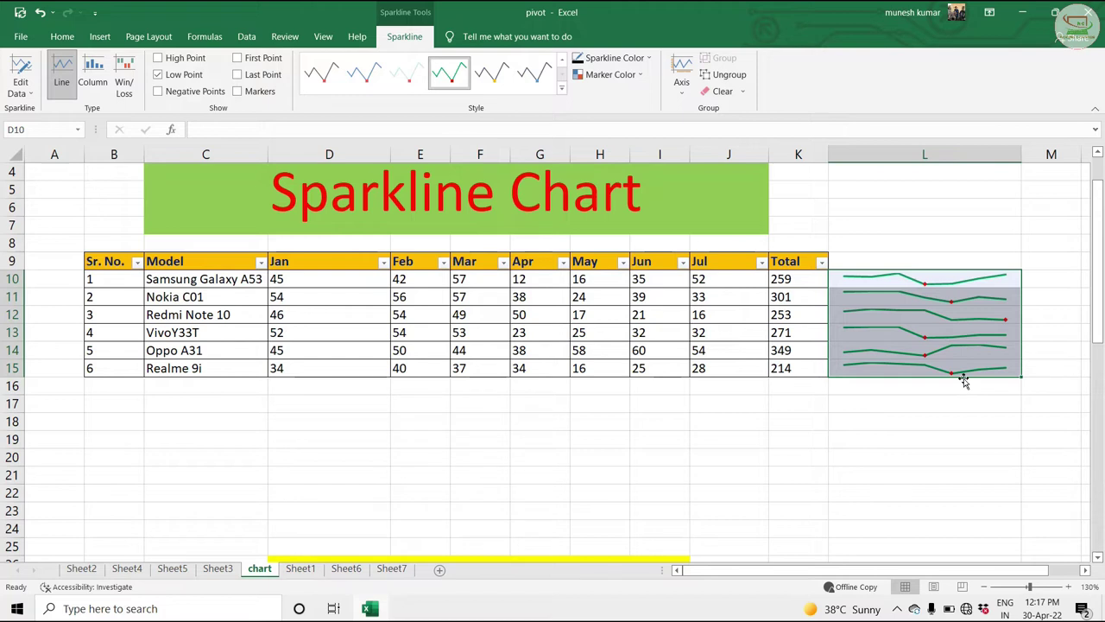
pyautogui.click(158, 75)
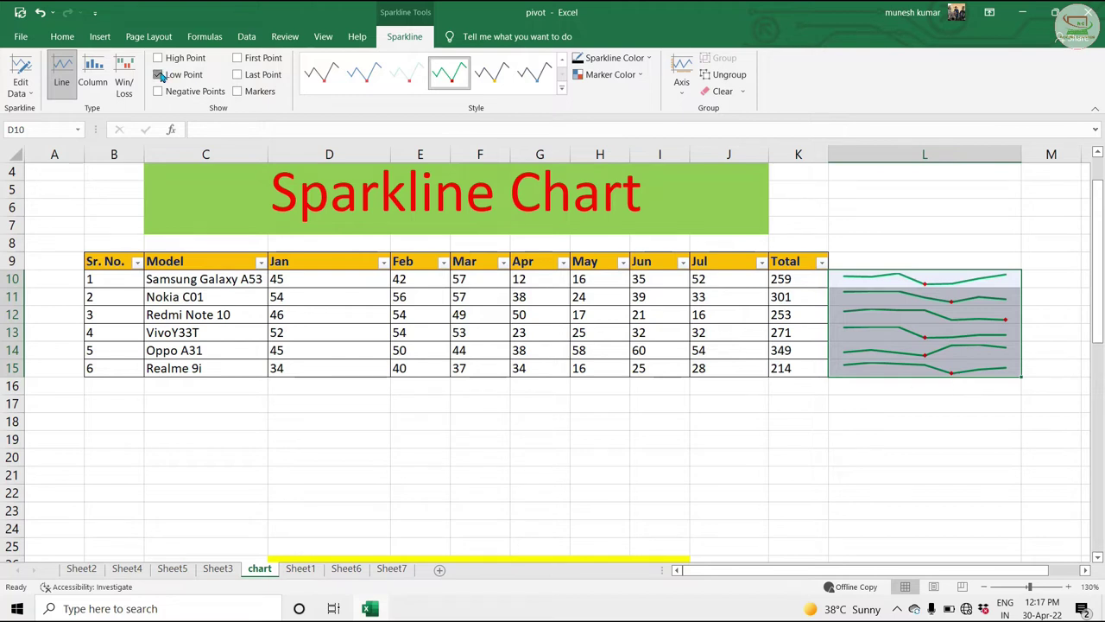
pyautogui.click(238, 58)
pyautogui.click(237, 58)
# - Turn on data-point markers for the L10:L15 sparklines and colour them red
pyautogui.click(238, 91)
pyautogui.click(614, 78)
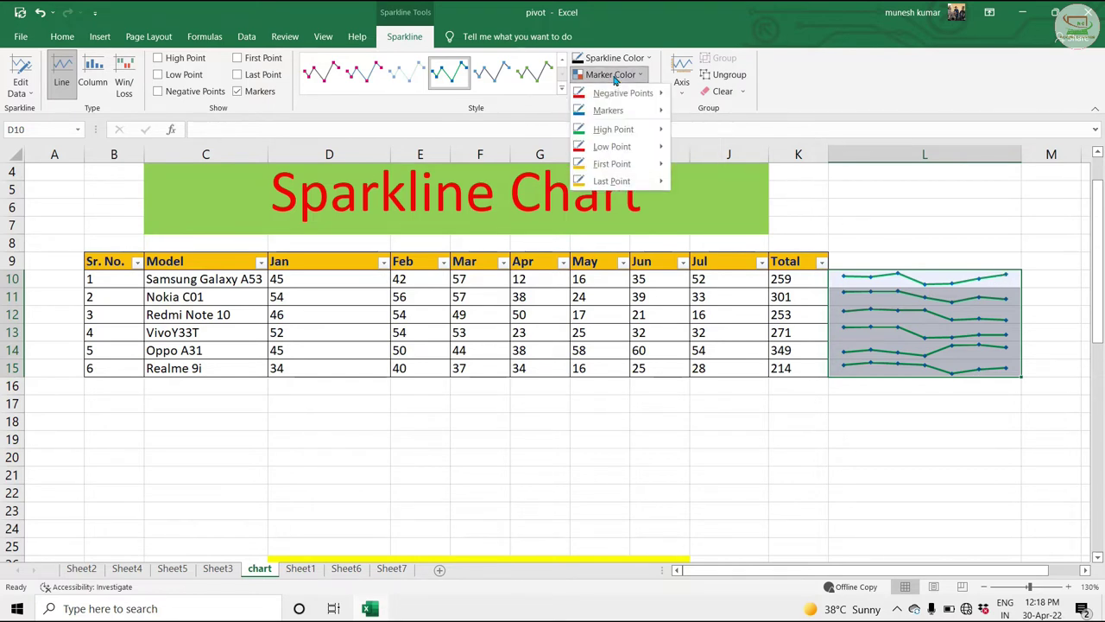
pyautogui.moveTo(608, 111)
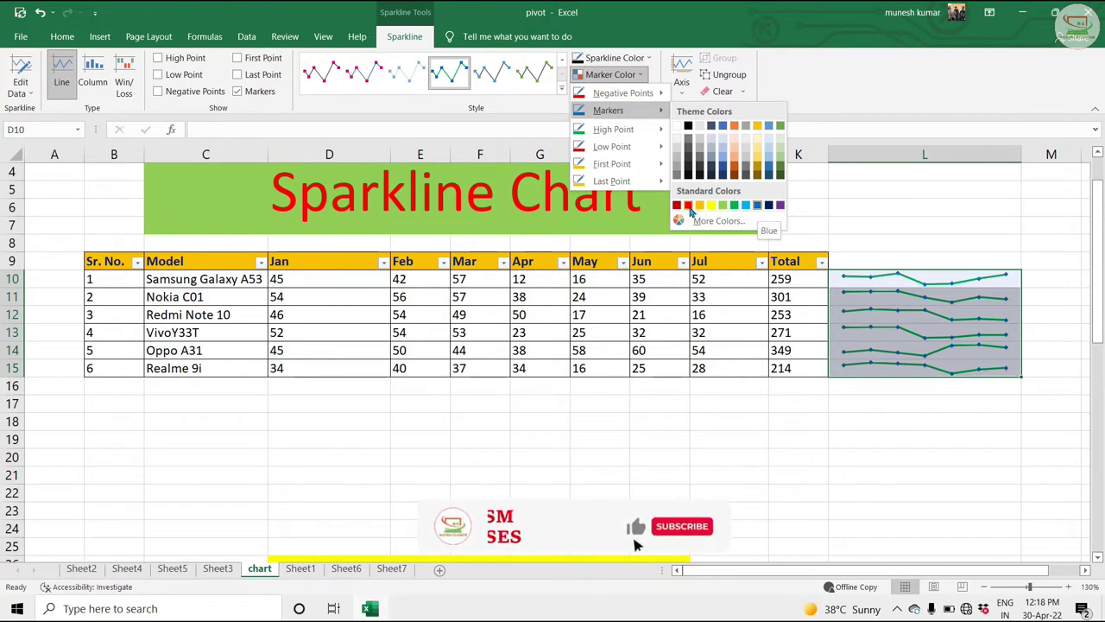
pyautogui.click(688, 204)
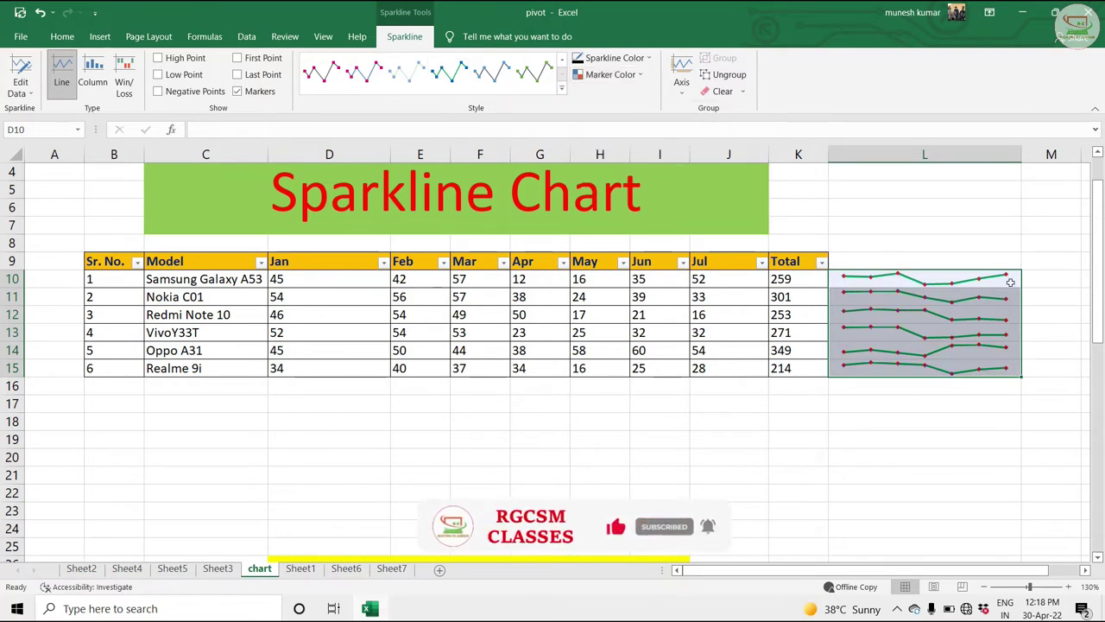
pyautogui.click(597, 75)
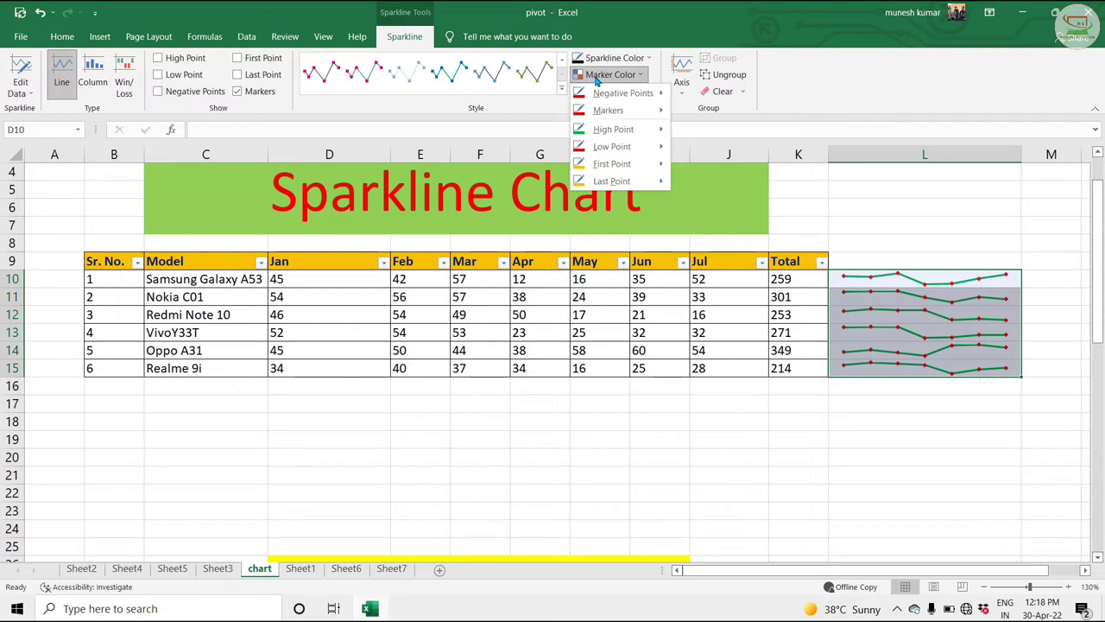
pyautogui.moveTo(613, 129)
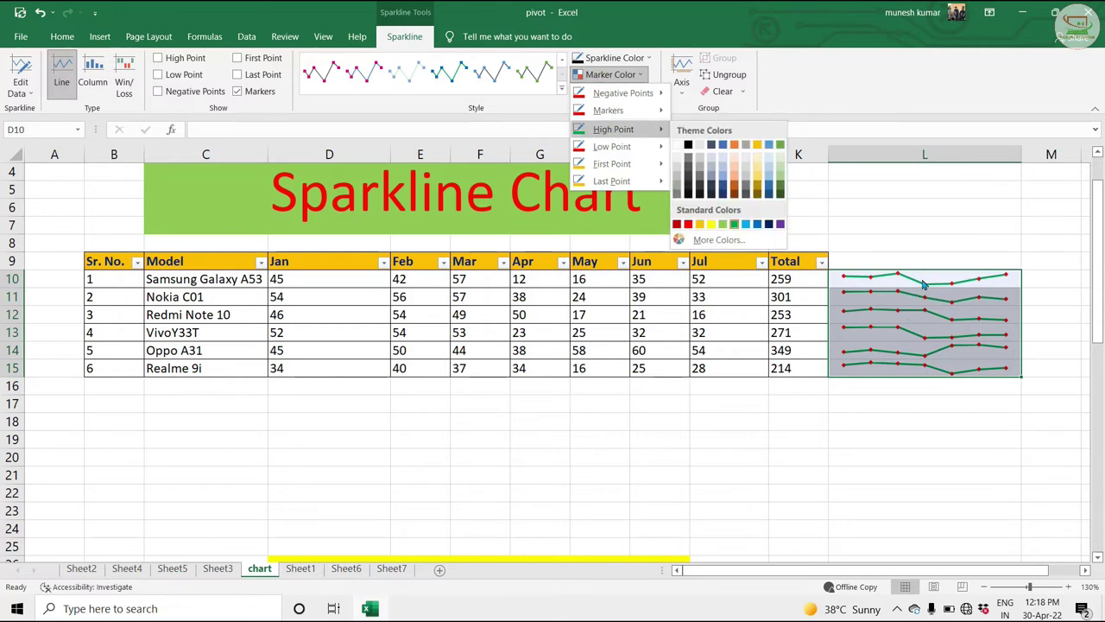
# - Colour the sparklines' high-point markers blue
pyautogui.click(747, 226)
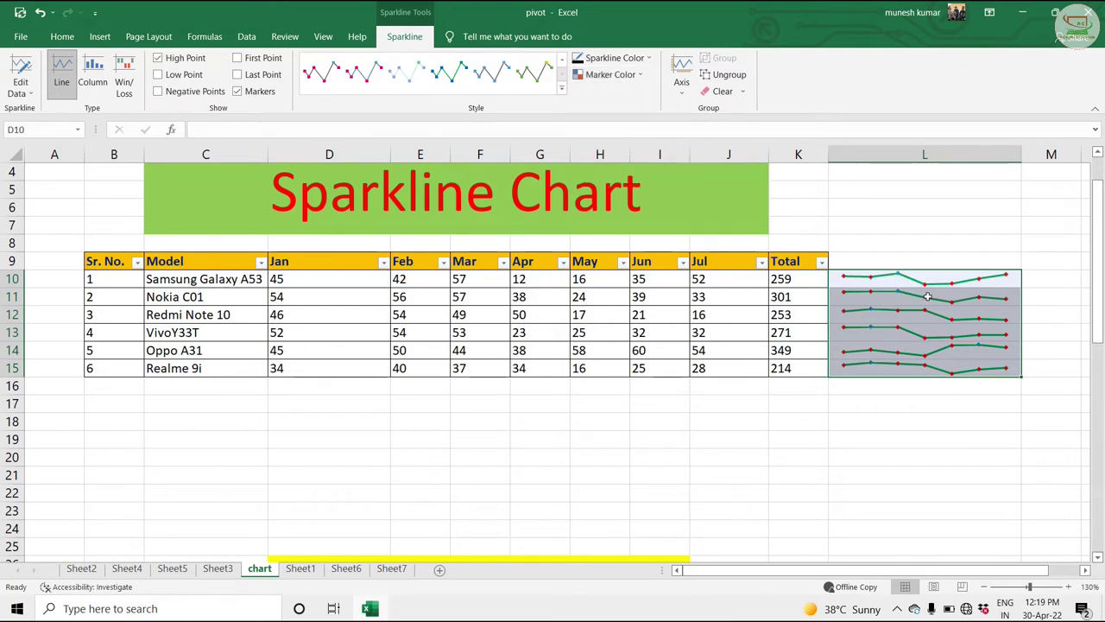
pyautogui.keyDown('ctrl'); pyautogui.scroll(2, 960, 303); pyautogui.keyUp('ctrl')
pyautogui.keyDown('ctrl'); pyautogui.scroll(1, 949, 301); pyautogui.keyUp('ctrl')
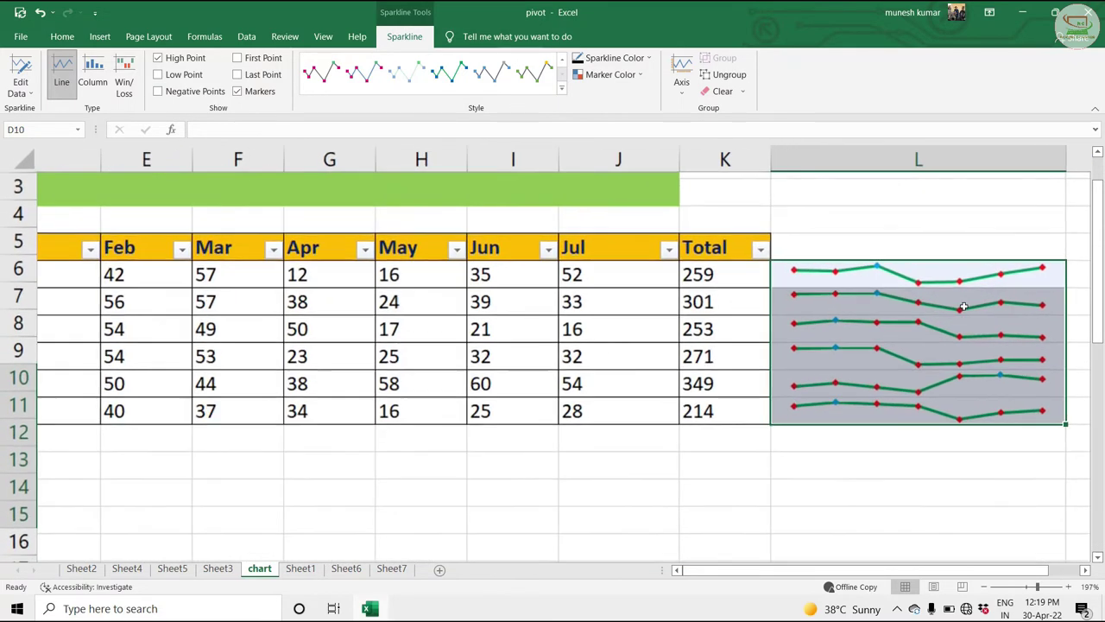
pyautogui.keyDown('ctrl'); pyautogui.scroll(1, 932, 298); pyautogui.keyUp('ctrl')
pyautogui.keyDown('ctrl'); pyautogui.scroll(1, 897, 294); pyautogui.keyUp('ctrl')
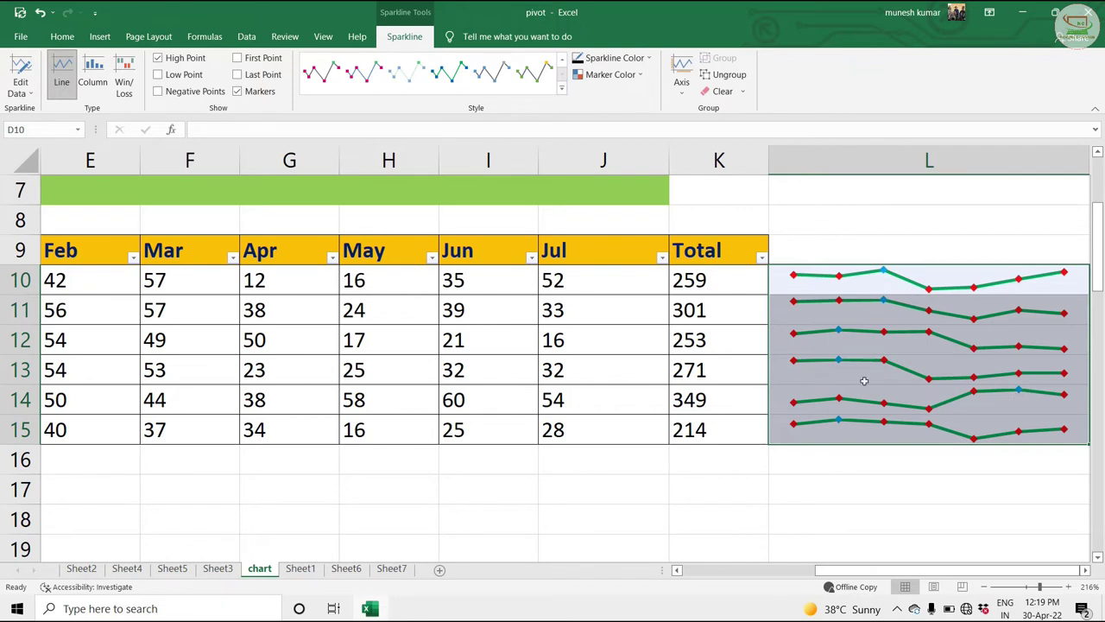
# - Colour the sparklines' low-point markers dark blue
pyautogui.click(610, 74)
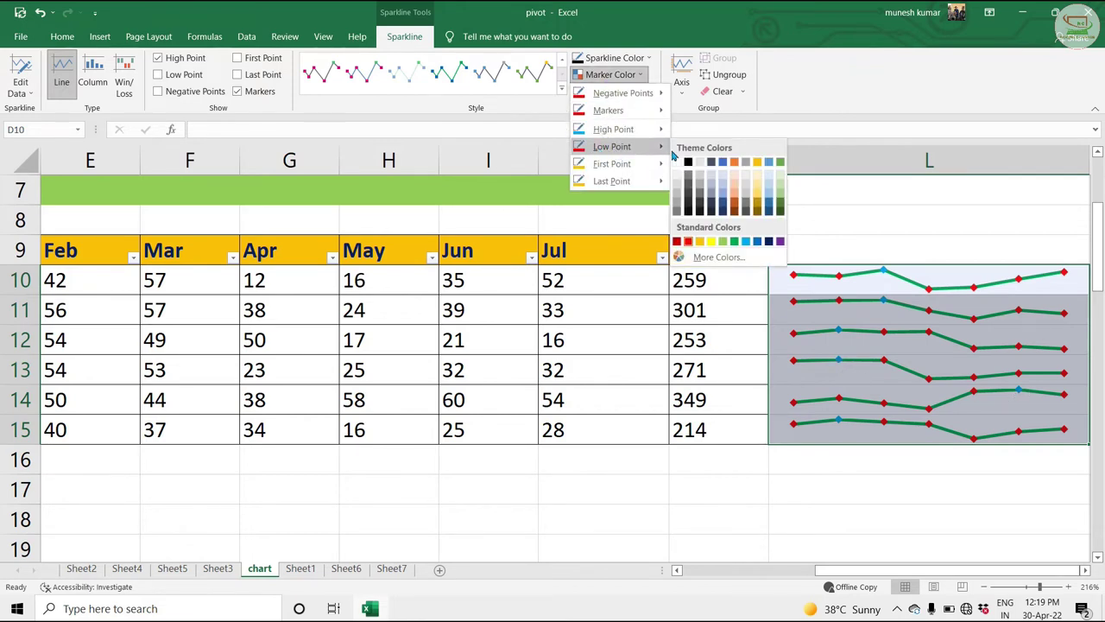
pyautogui.click(769, 242)
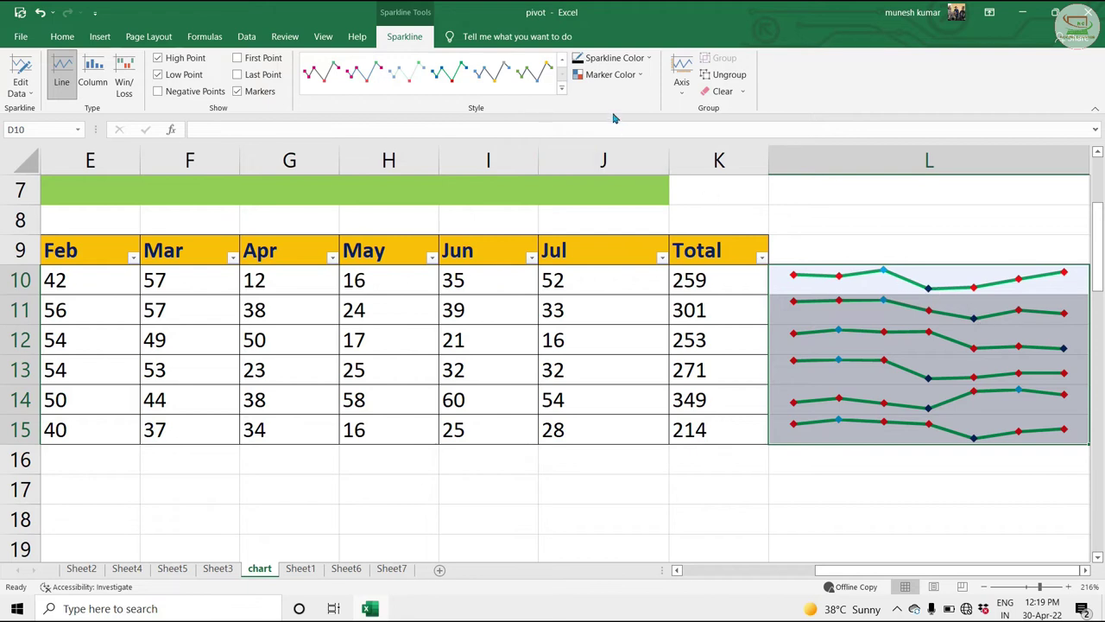
pyautogui.click(606, 76)
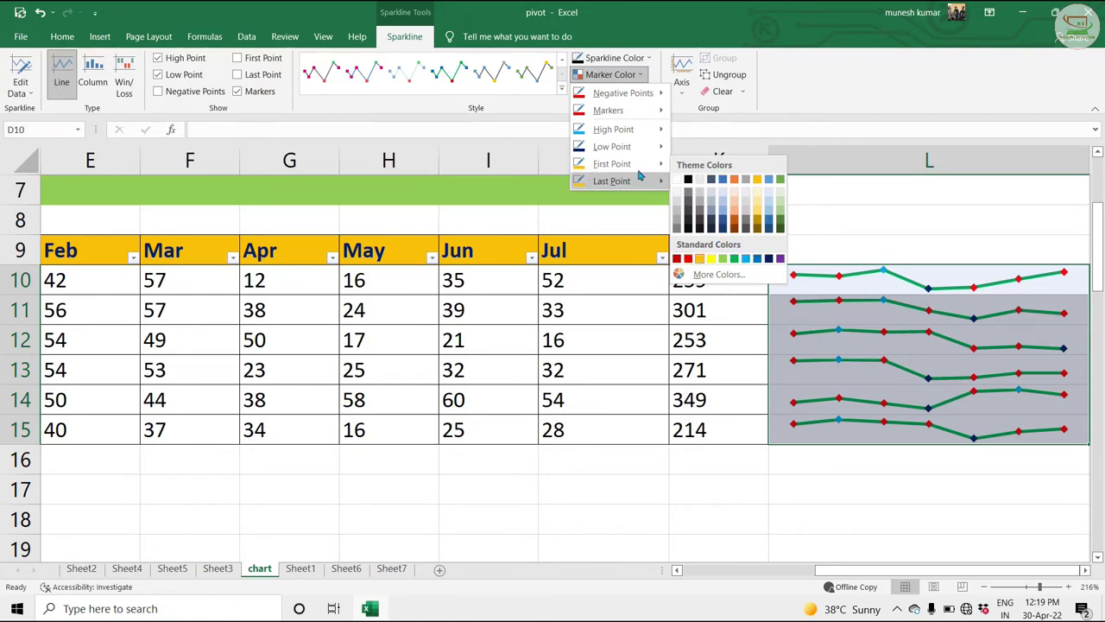
pyautogui.moveTo(612, 180)
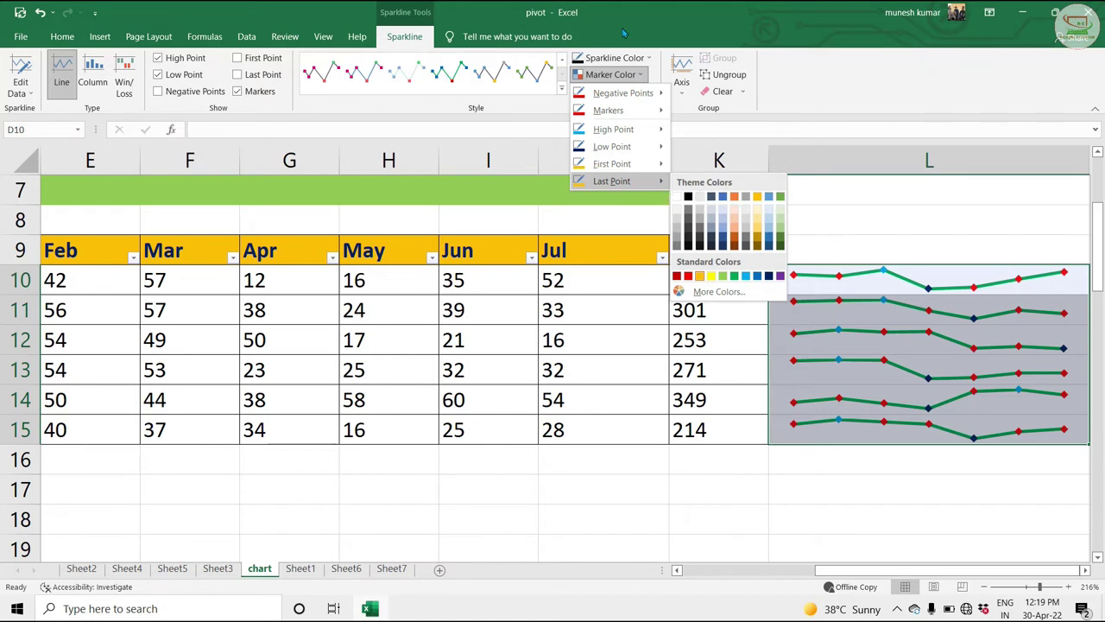
pyautogui.click(736, 197)
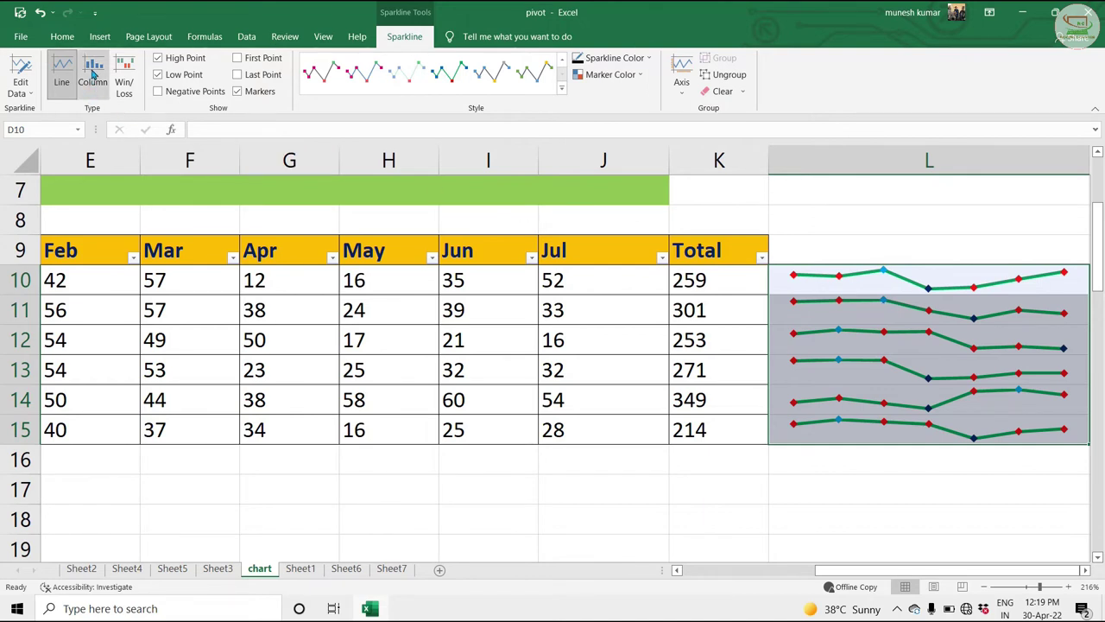
# - Convert the L10:L15 sparklines to column type and apply a dark navy style
pyautogui.click(93, 76)
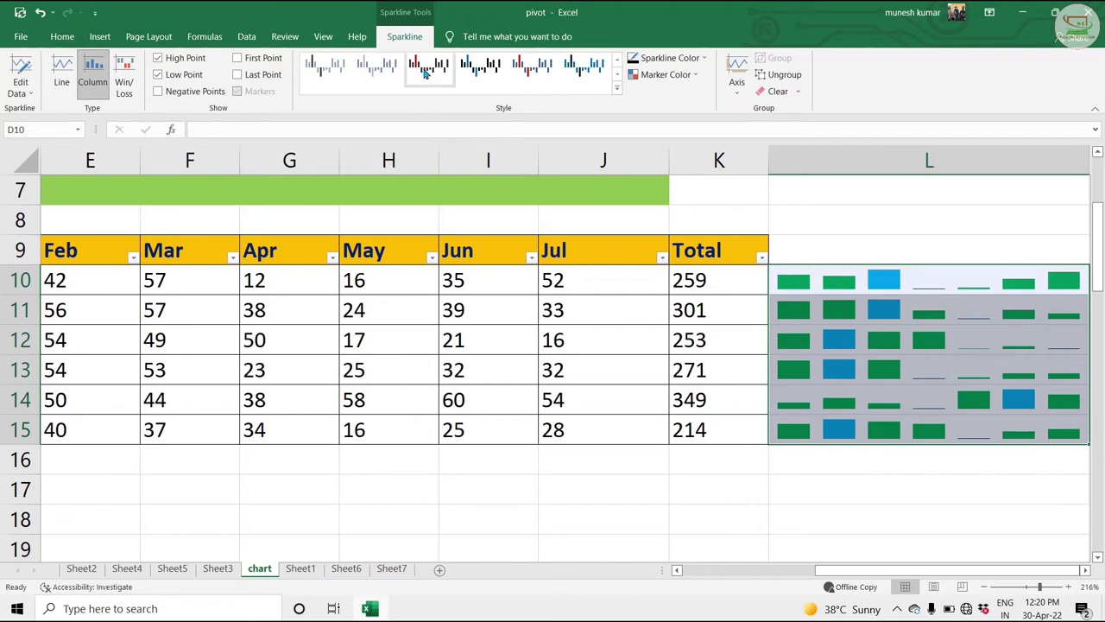
pyautogui.click(482, 68)
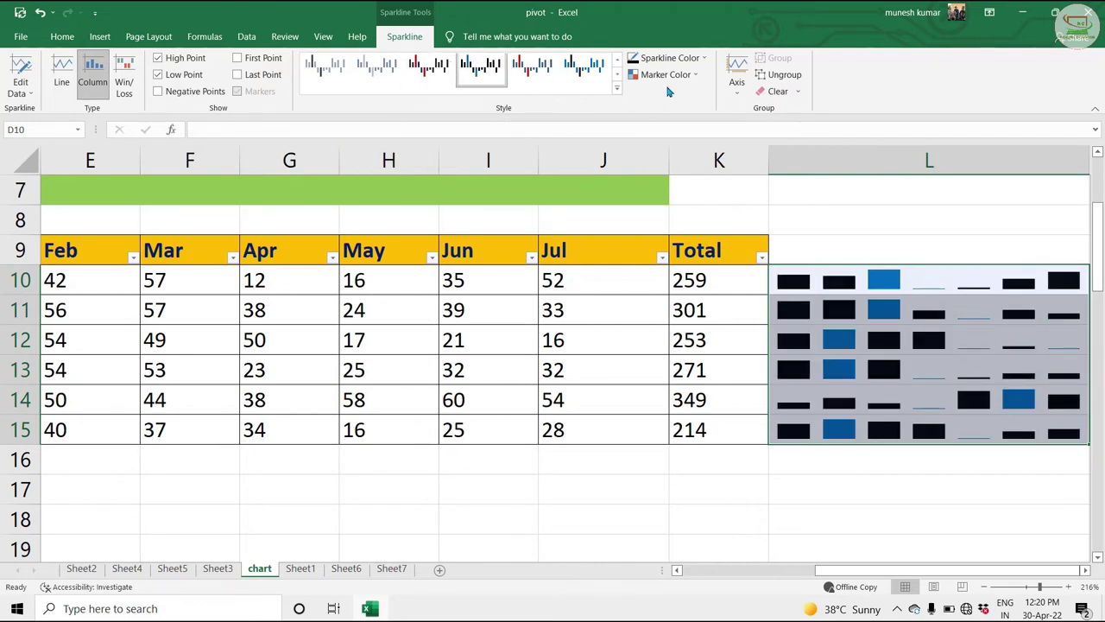
pyautogui.click(665, 74)
pyautogui.moveTo(668, 128)
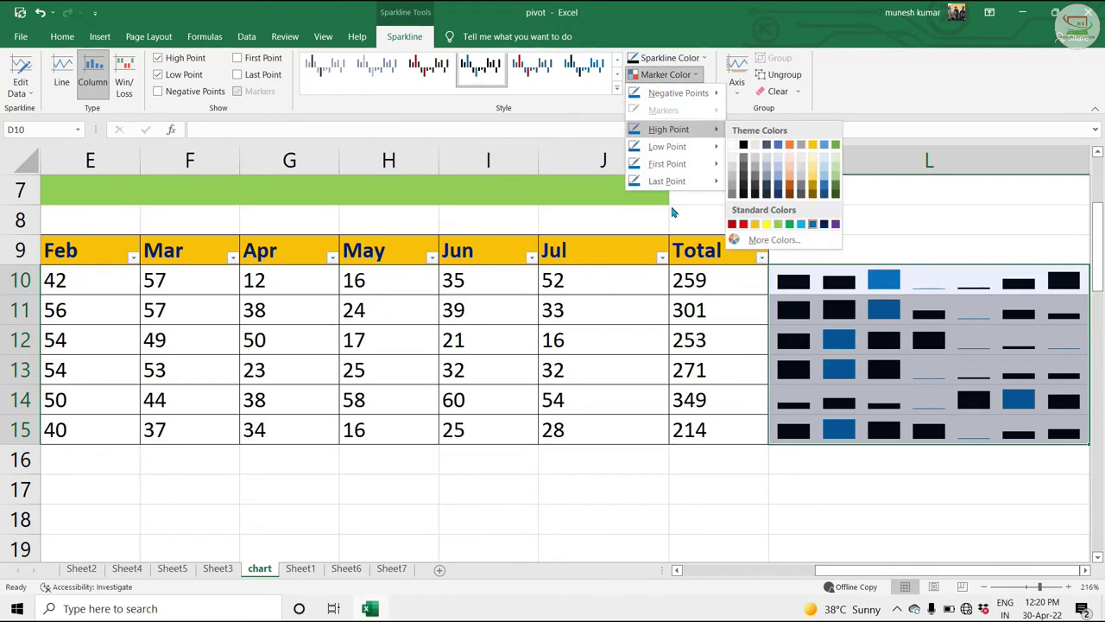
pyautogui.moveTo(666, 181)
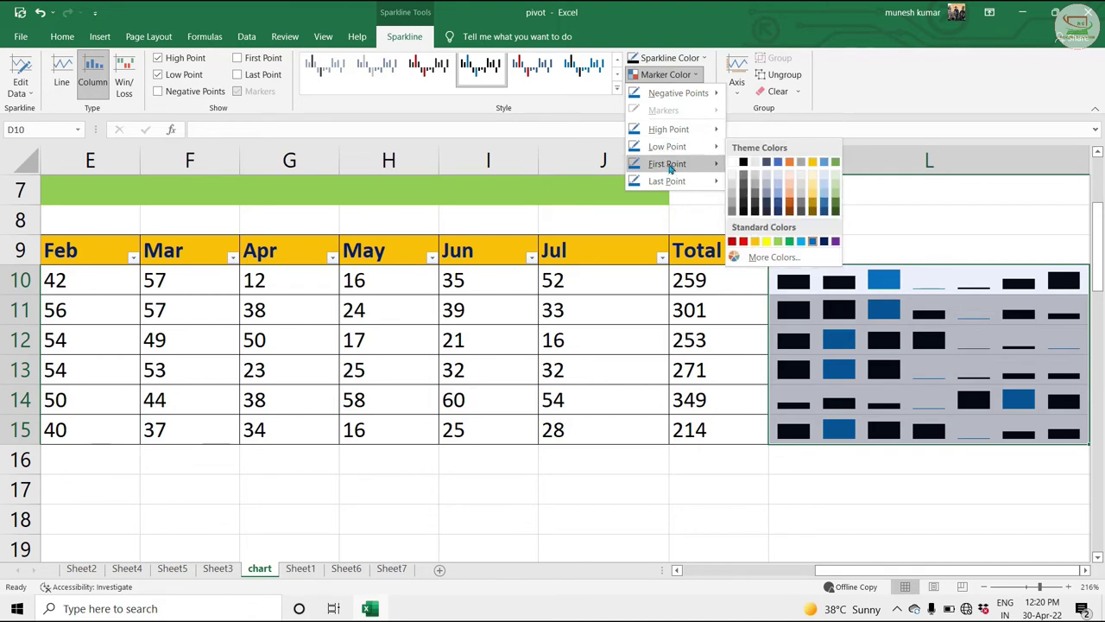
pyautogui.click(127, 78)
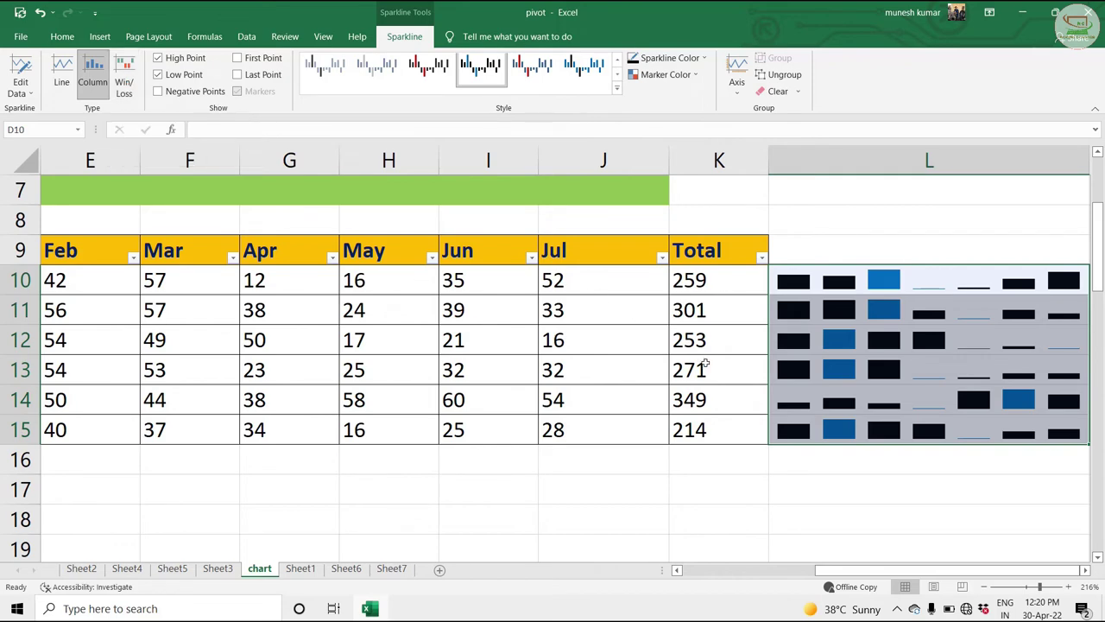
# - Scroll down to the Profit & Loss table and find the Samsung Galaxy A53 row
pyautogui.keyDown('ctrl'); pyautogui.scroll(-2, 705, 366); pyautogui.keyUp('ctrl')
pyautogui.keyDown('ctrl'); pyautogui.scroll(-1, 706, 366); pyautogui.keyUp('ctrl')
pyautogui.keyDown('ctrl'); pyautogui.scroll(-1, 705, 366); pyautogui.keyUp('ctrl')
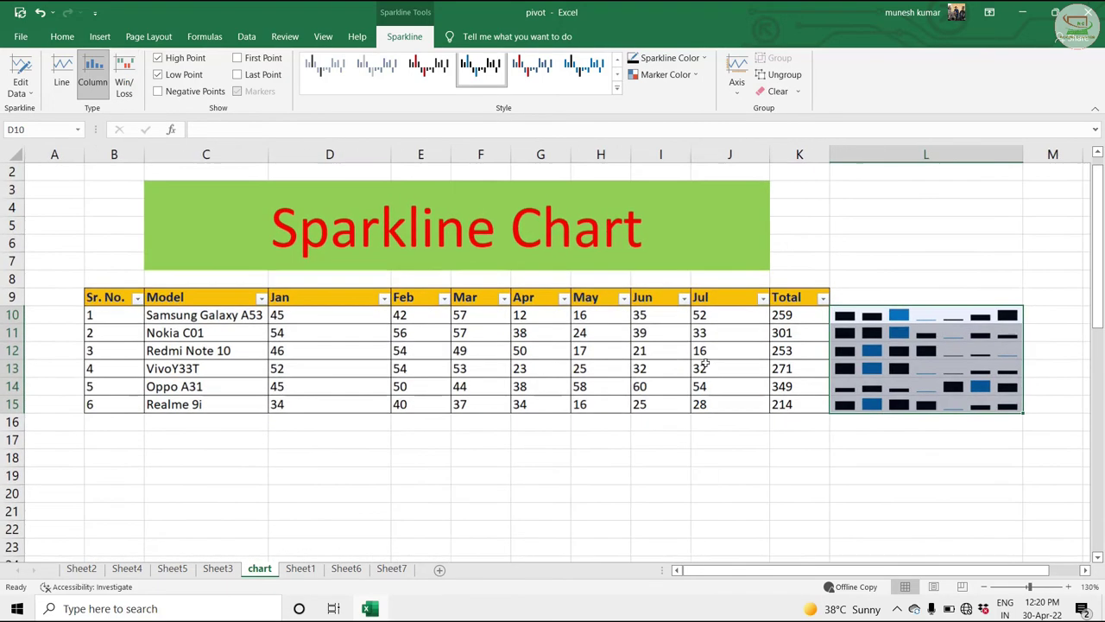
pyautogui.keyDown('ctrl'); pyautogui.scroll(-1, 705, 366); pyautogui.keyUp('ctrl')
pyautogui.scroll(-3, 697, 377)
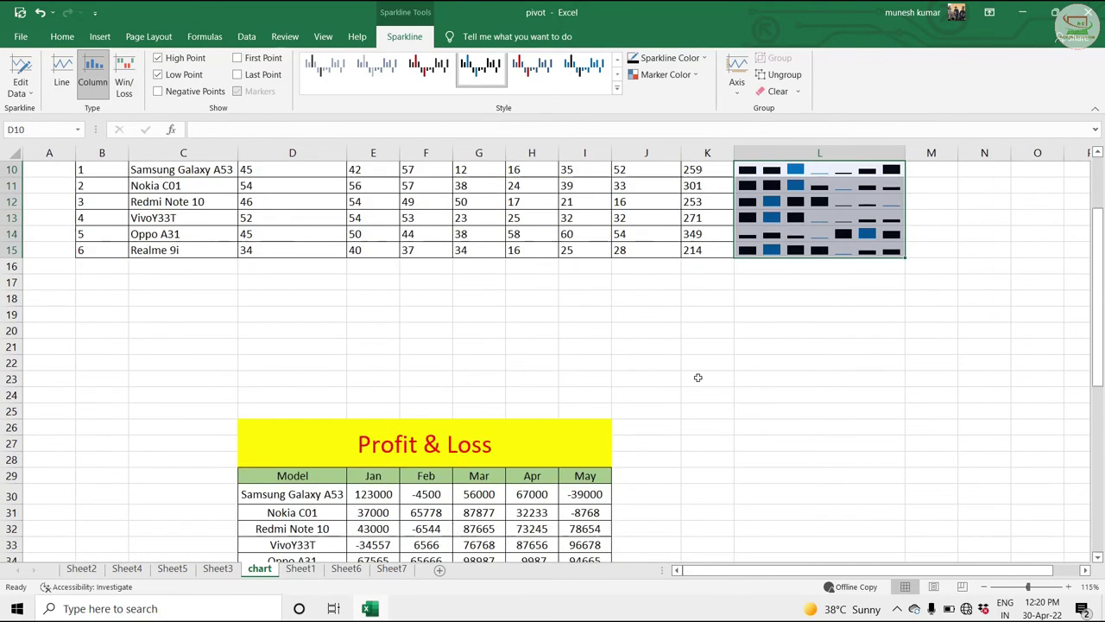
pyautogui.scroll(-3, 627, 387)
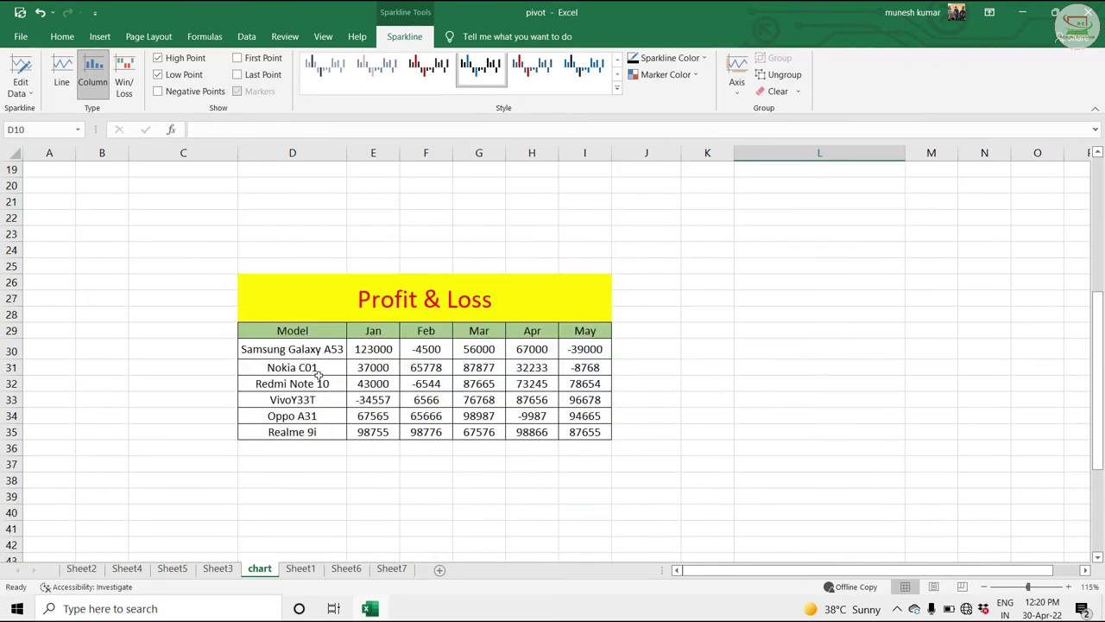
pyautogui.click(391, 300)
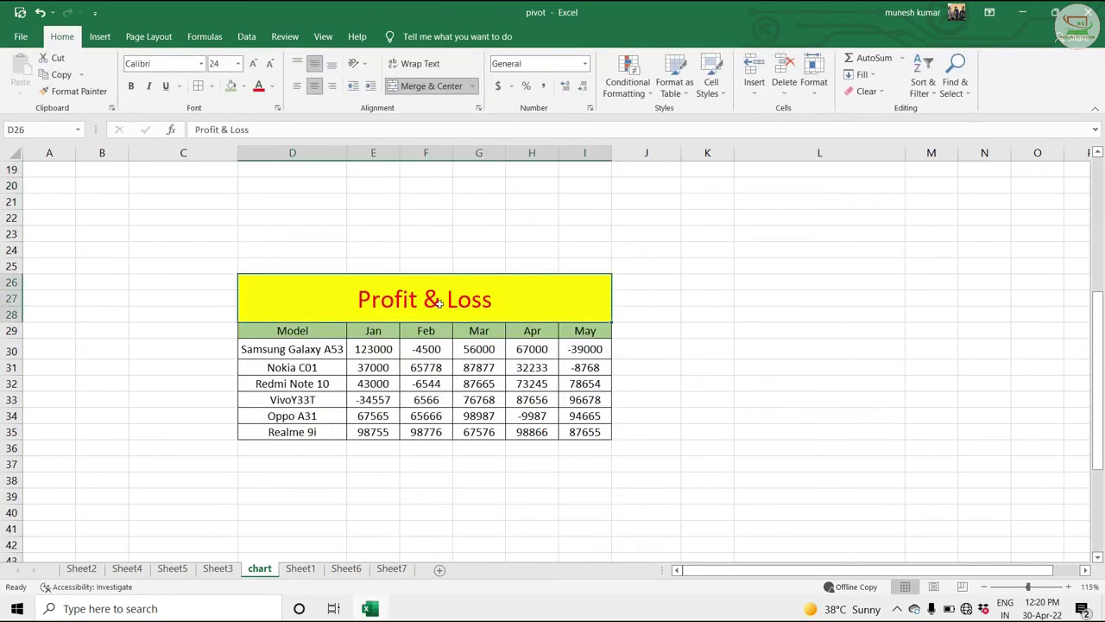
pyautogui.click(289, 352)
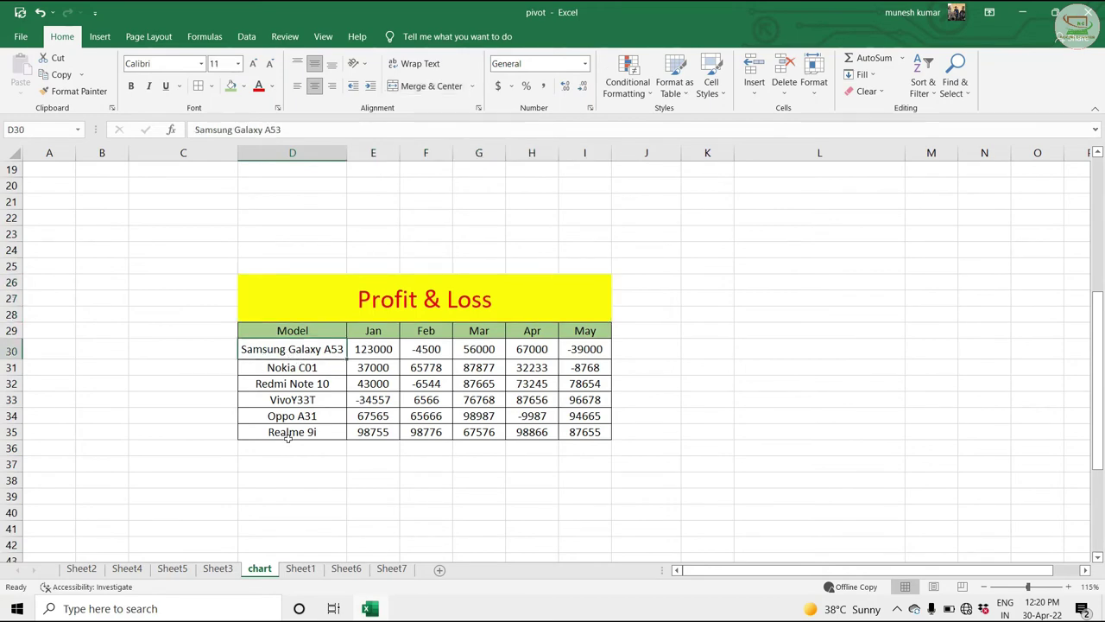
pyautogui.scroll(4, 371, 418)
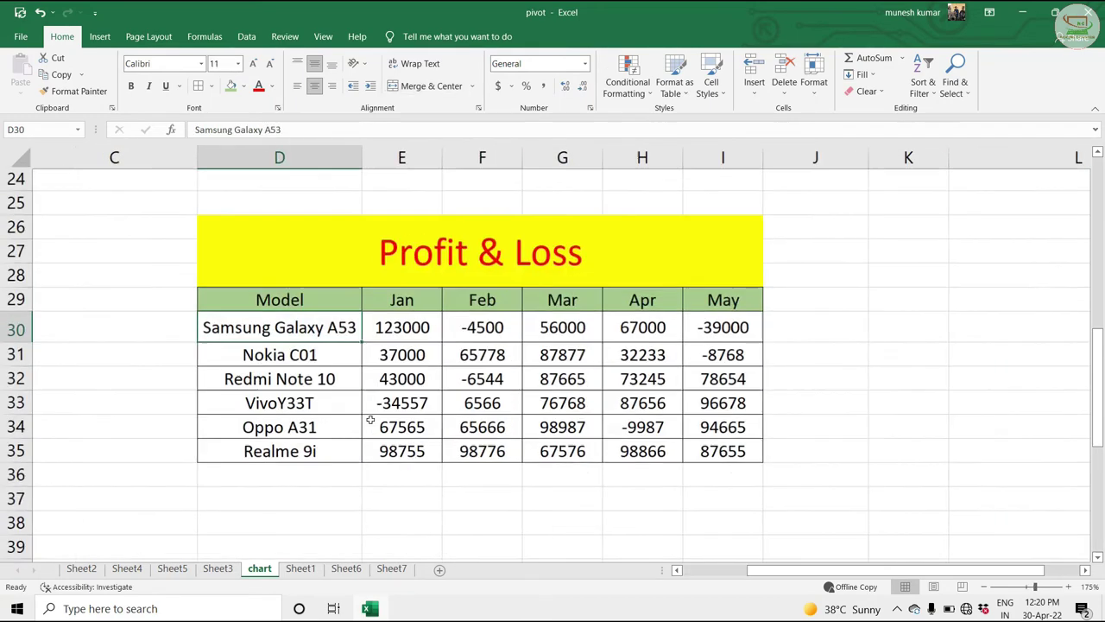
pyautogui.scroll(1, 369, 420)
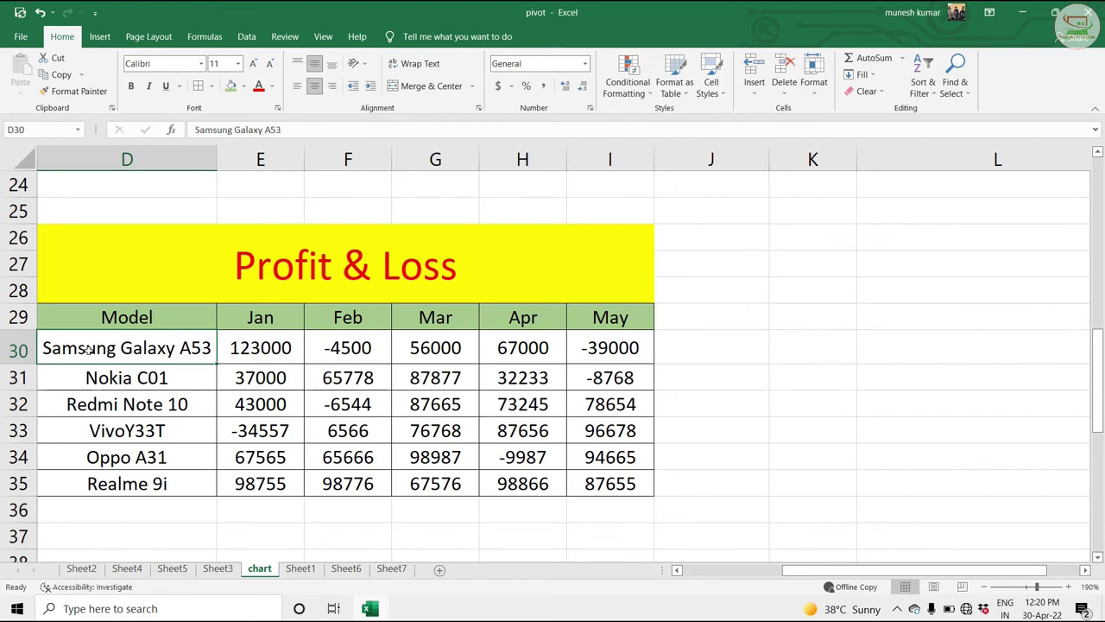
# - Check row 30's values (123000, -4500, 56000, 67000) and select cell J30
pyautogui.click(261, 352)
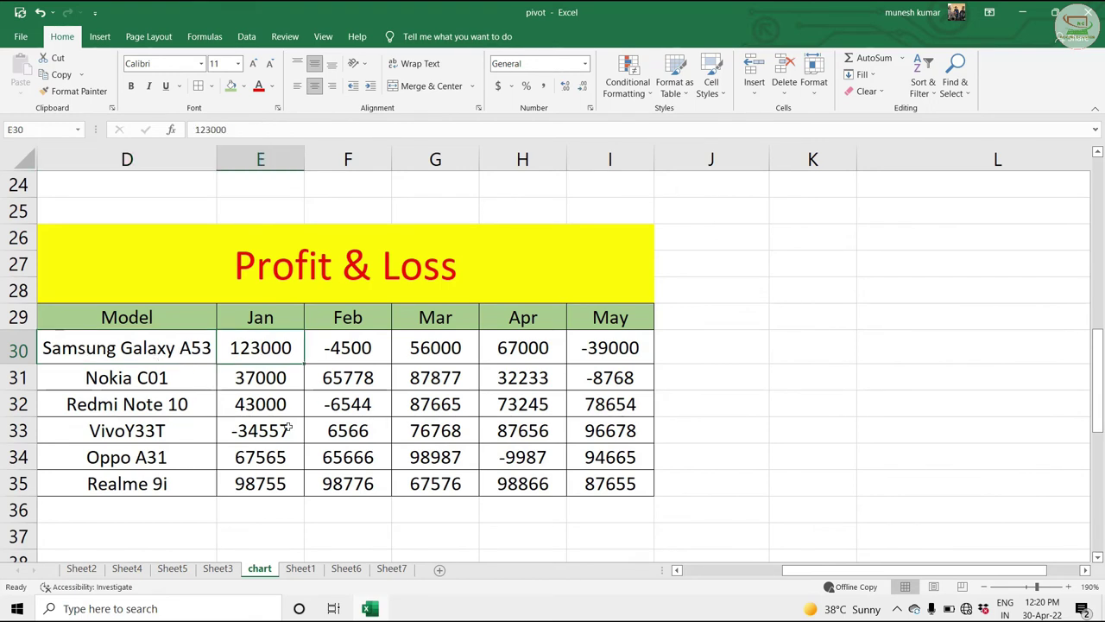
pyautogui.click(366, 347)
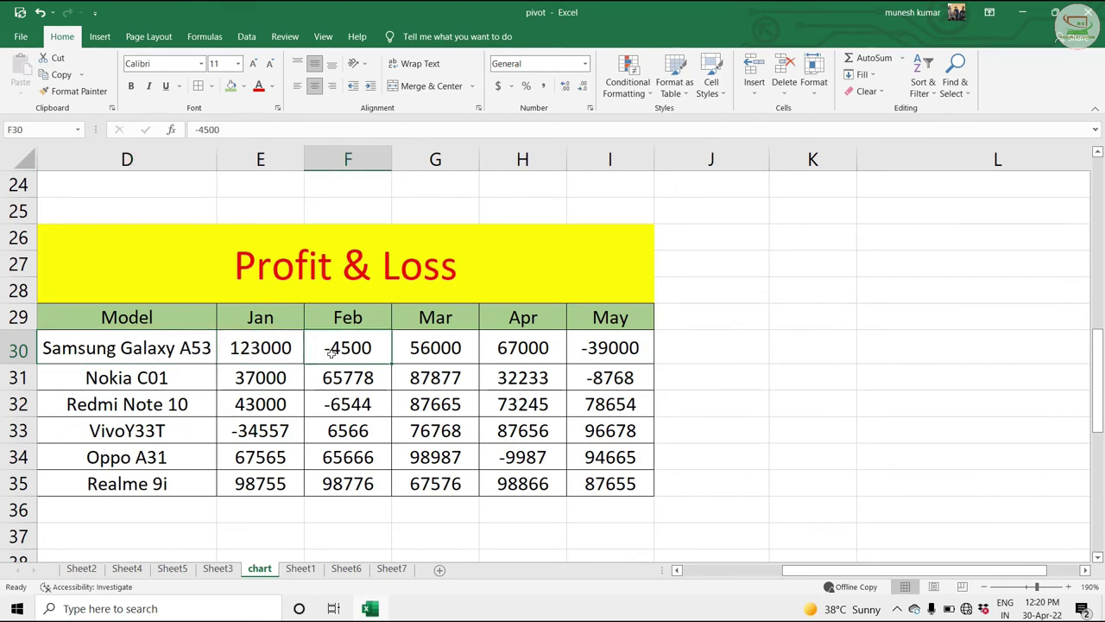
pyautogui.click(438, 347)
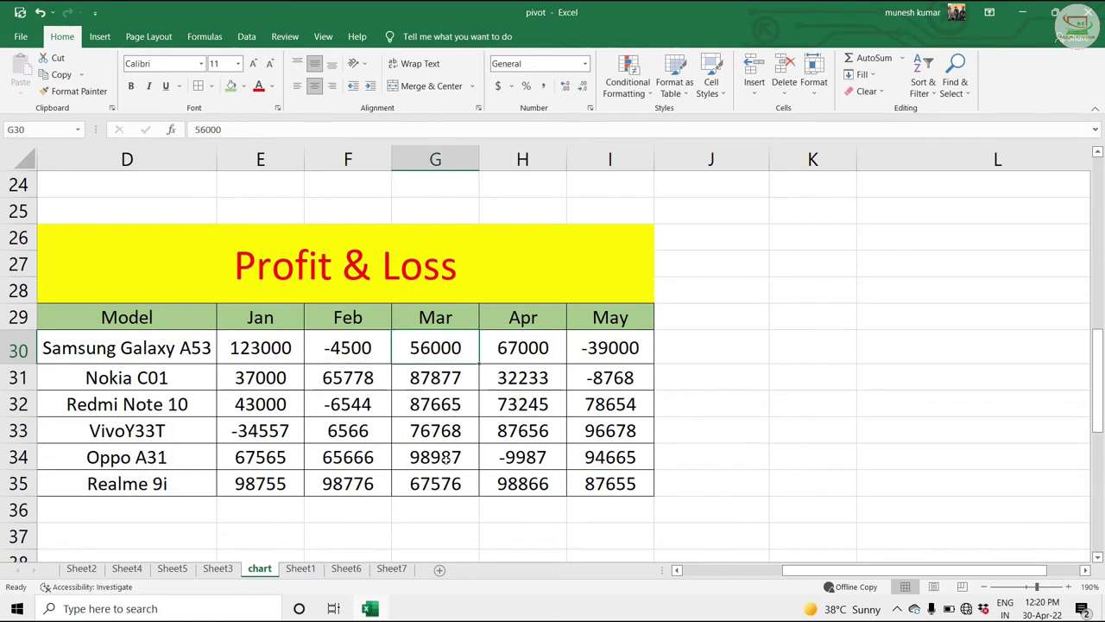
pyautogui.click(530, 361)
pyautogui.click(360, 347)
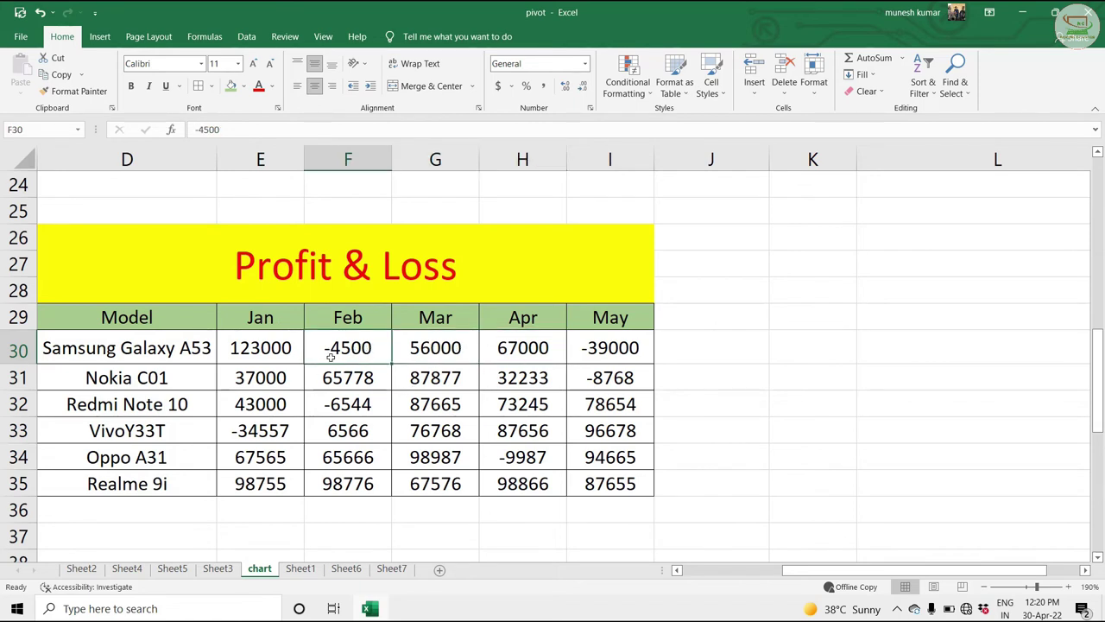
pyautogui.click(706, 347)
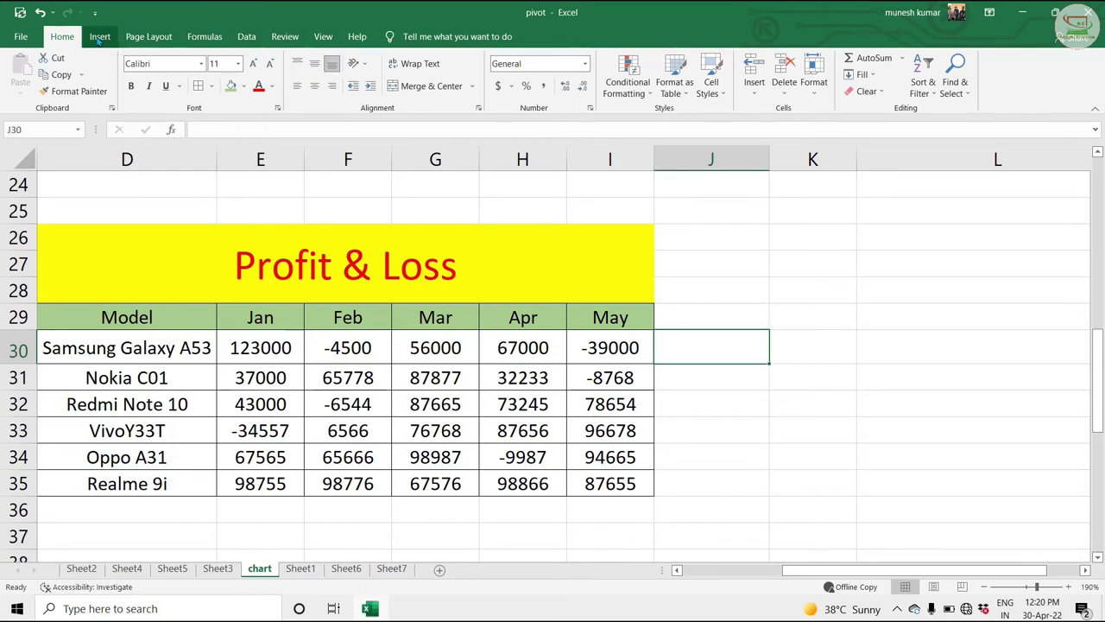
# - Set up a Win/Loss sparkline with data range E30:I30 and location J30
pyautogui.click(101, 42)
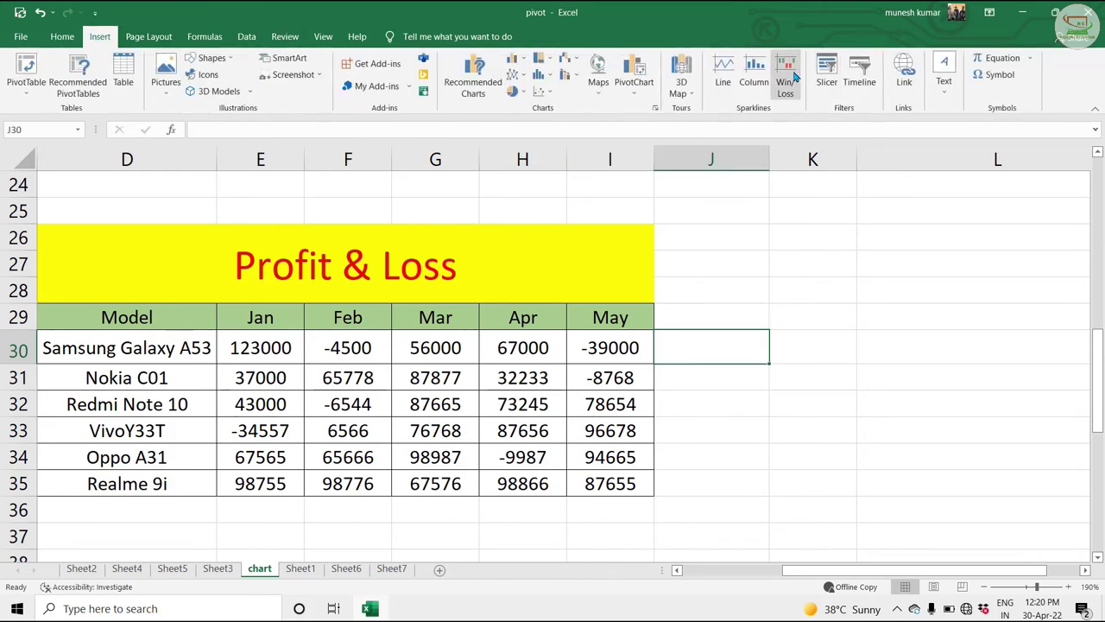
pyautogui.click(785, 79)
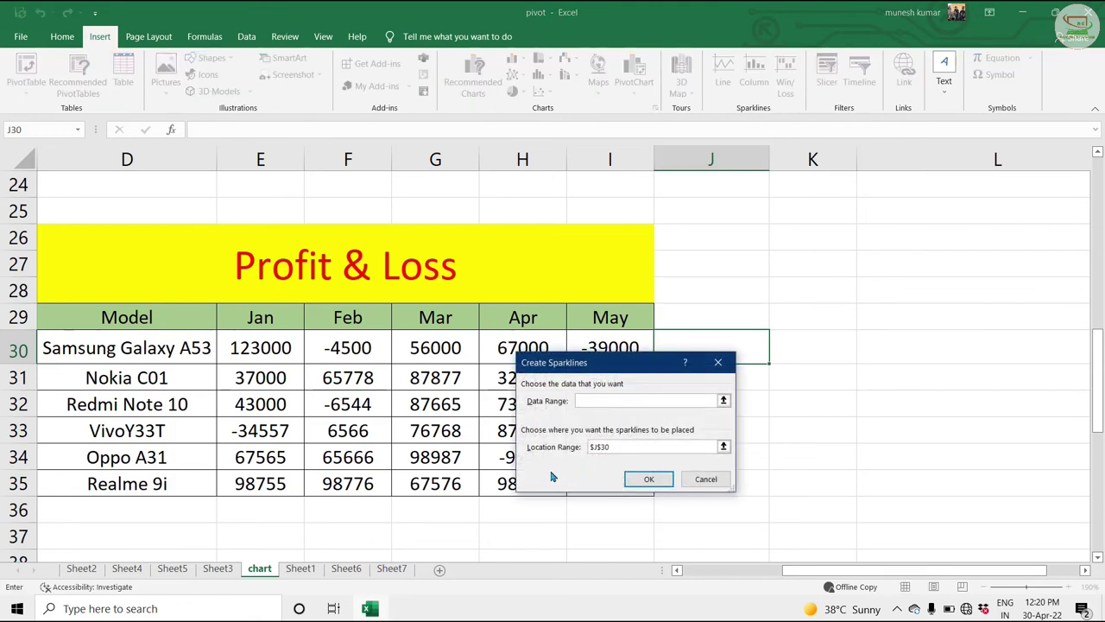
pyautogui.moveTo(568, 366); pyautogui.dragTo(535, 431)
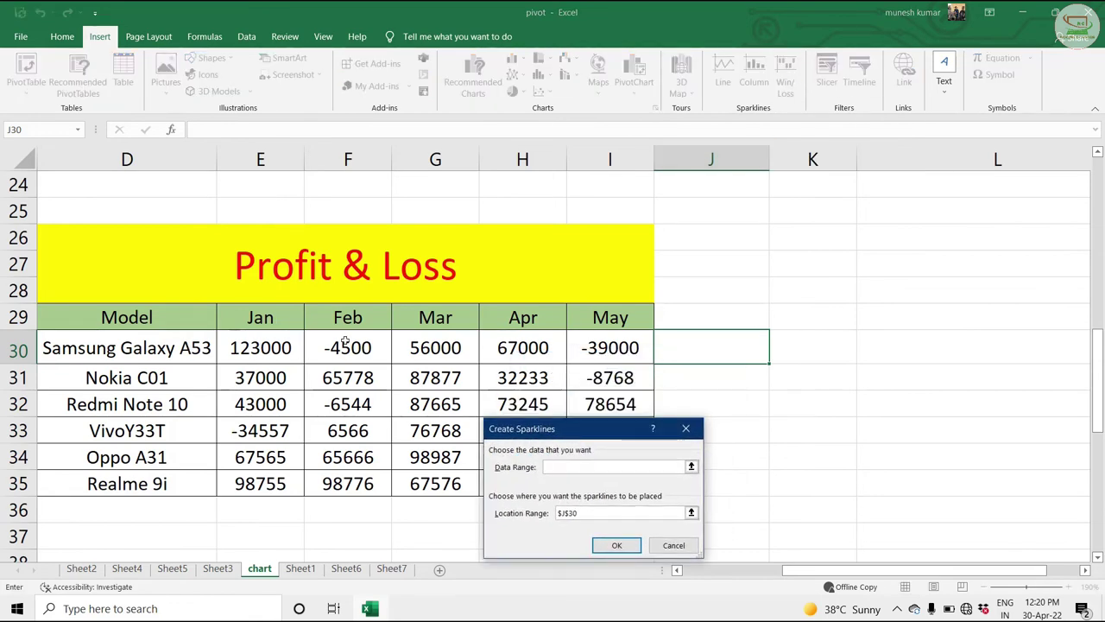
pyautogui.moveTo(281, 350); pyautogui.dragTo(614, 352)
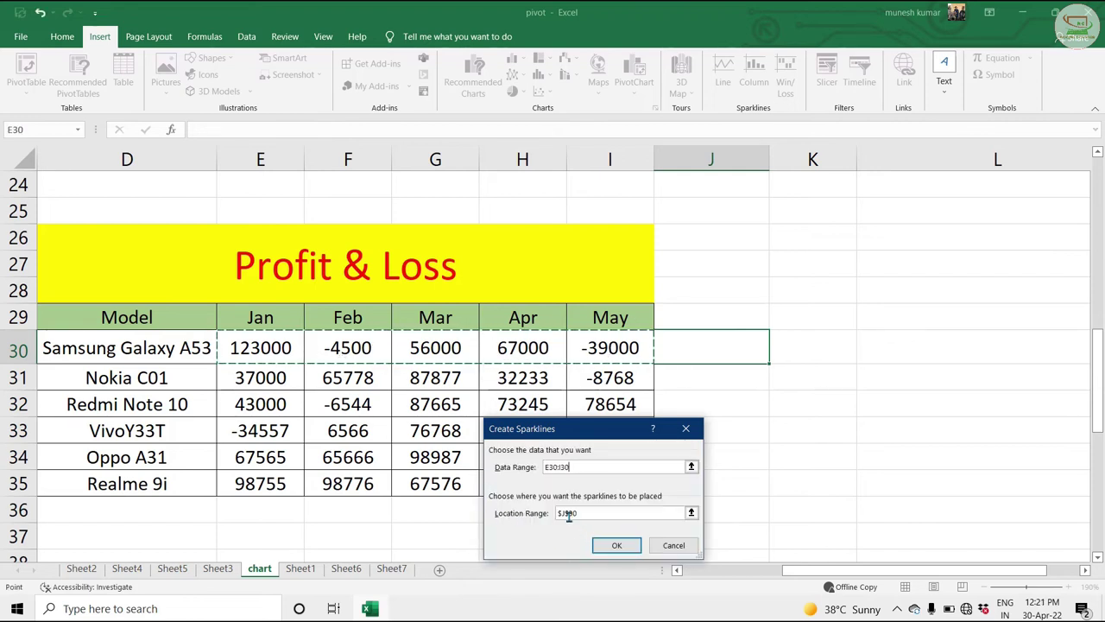
pyautogui.click(569, 514)
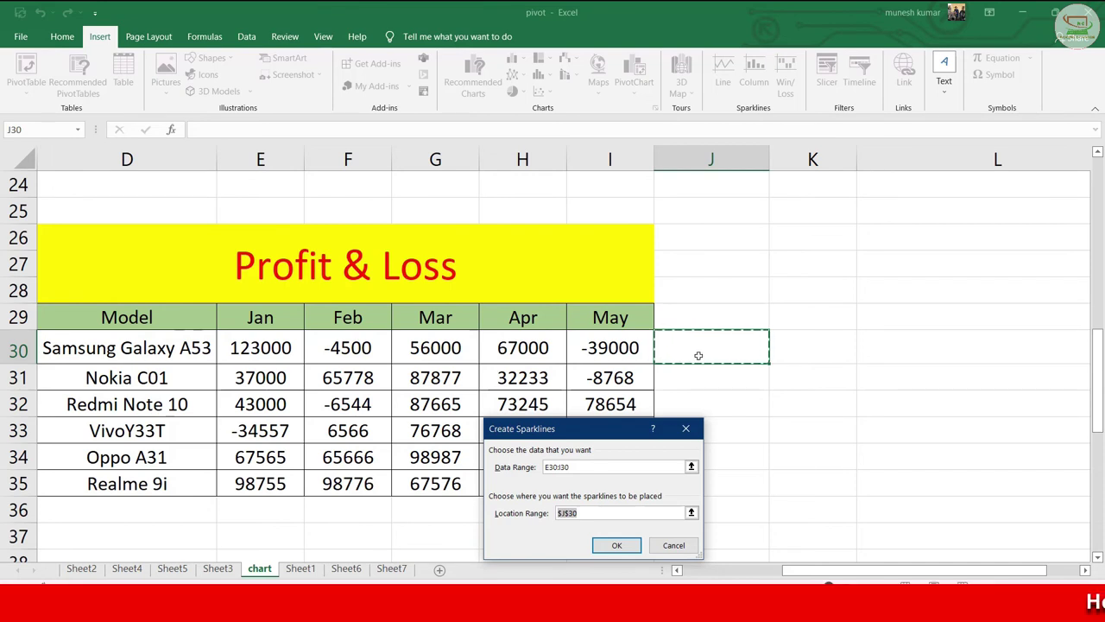
pyautogui.press('BackSpace')
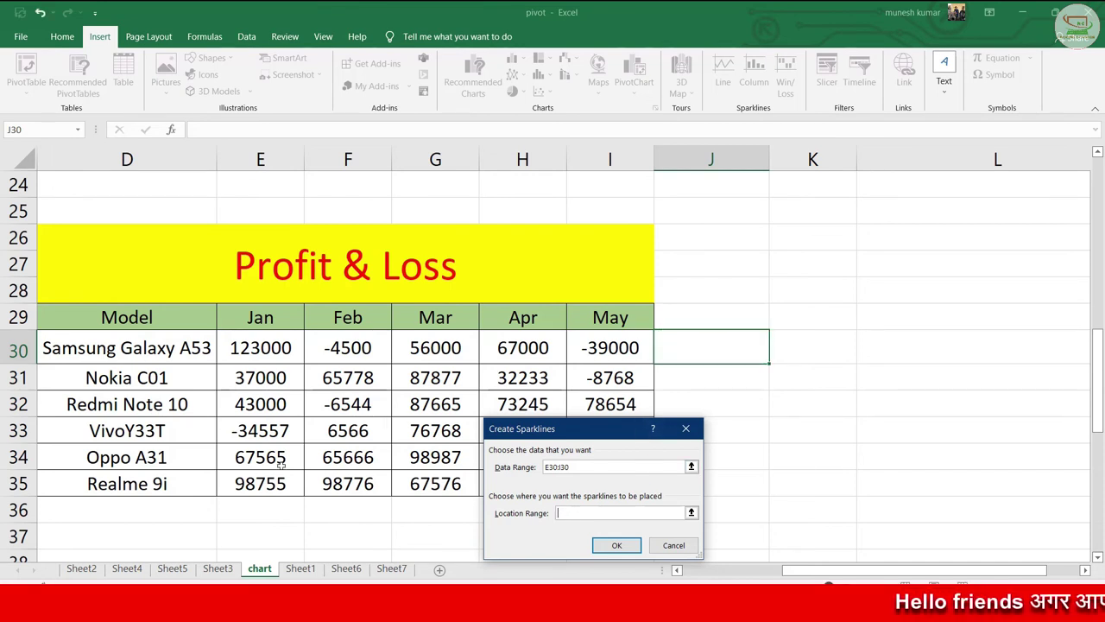
pyautogui.click(735, 345)
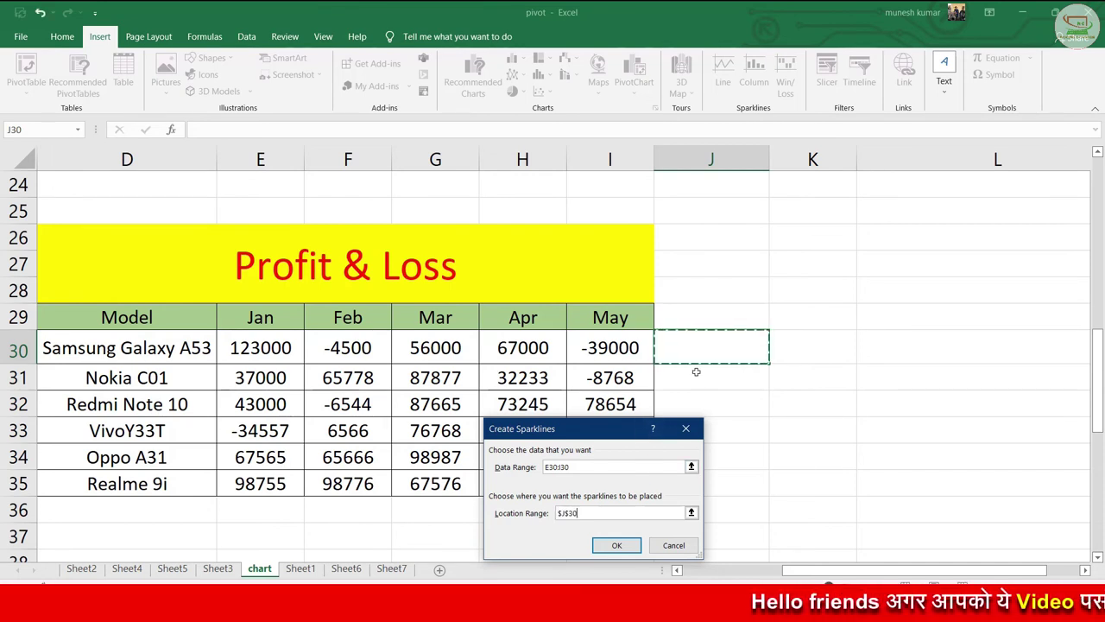
# - Create the J30 win/loss sparkline and fill it down through J35
pyautogui.click(616, 546)
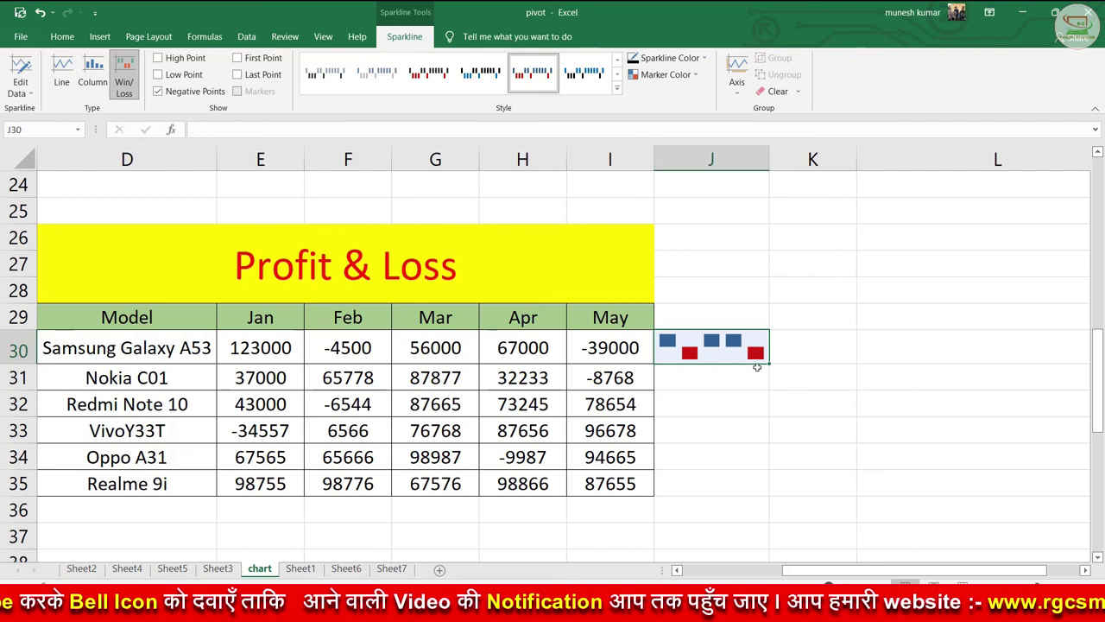
pyautogui.moveTo(770, 365); pyautogui.dragTo(768, 493)
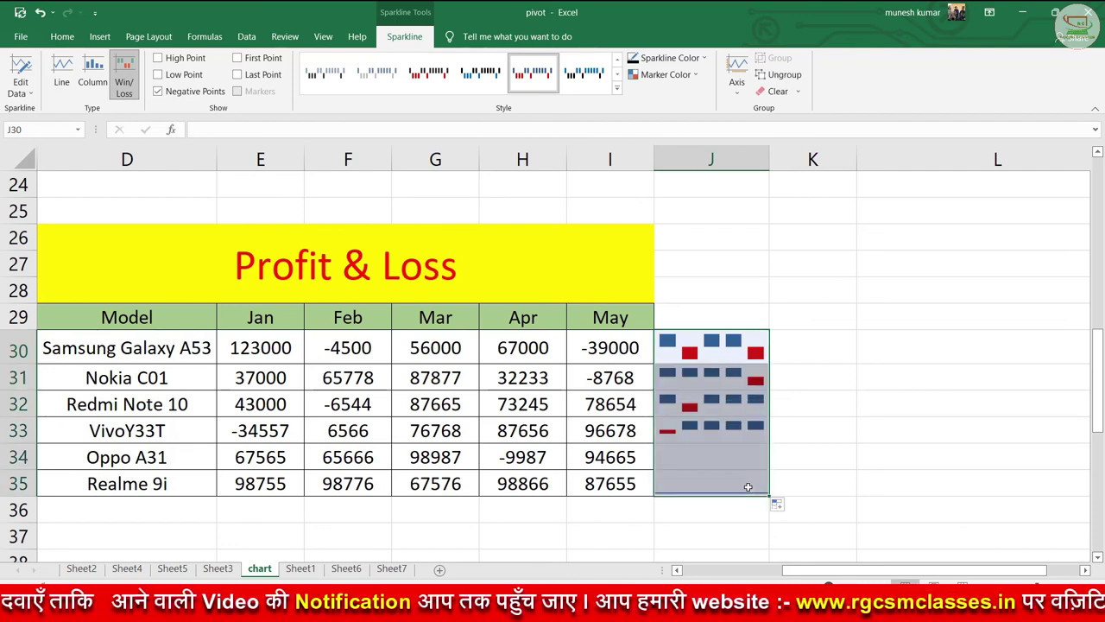